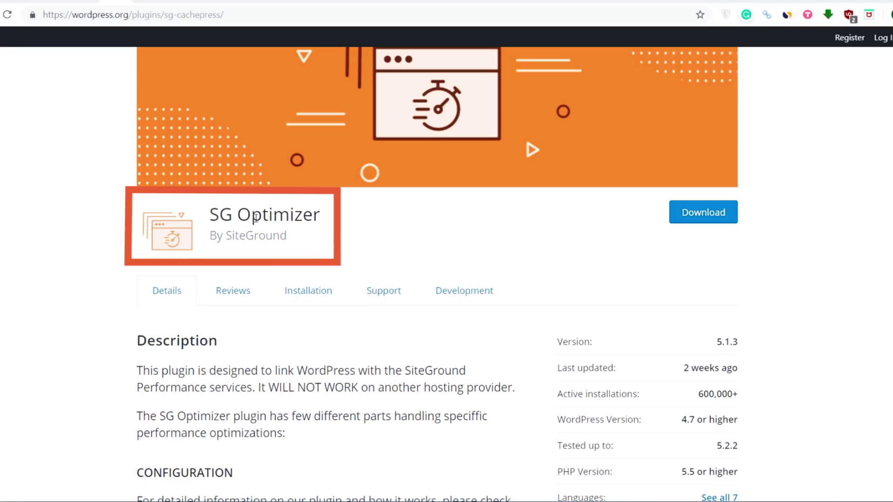
Look over the SG Optimizer plugin page and the Siteground hosting recommendation on the blogging tools page
scroll(263, 273, "down", 3)
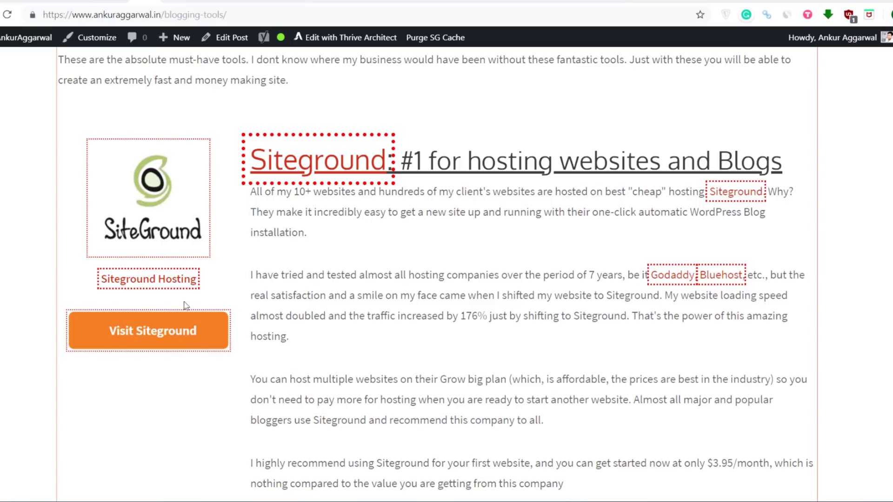
scroll(189, 308, "down", 3)
scroll(190, 309, "up", 4)
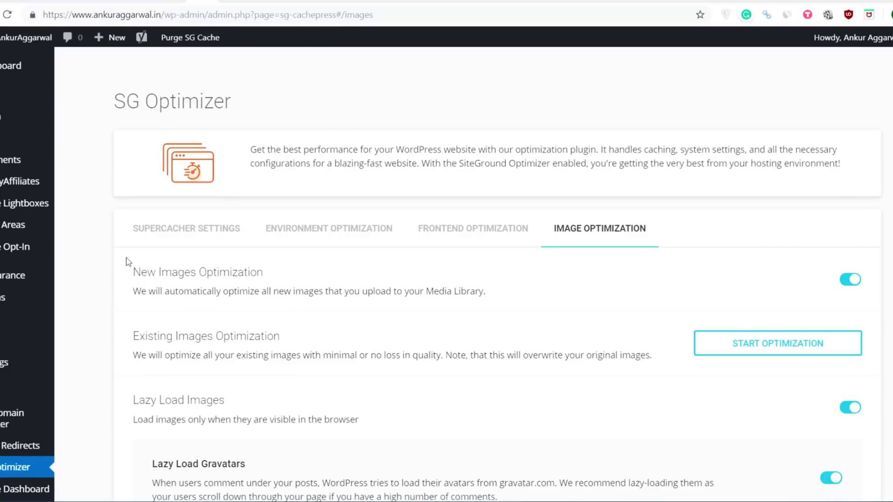
Review SG Optimizer's Image Optimization settings, covering new images, existing images and lazy loading
scroll(127, 261, "down", 4)
scroll(127, 260, "up", 4)
scroll(490, 322, "down", 7)
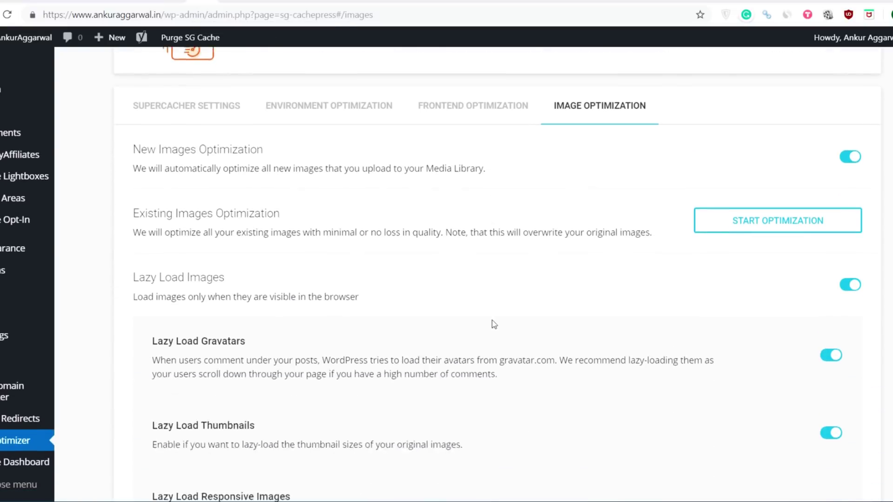
scroll(490, 341, "up", 7)
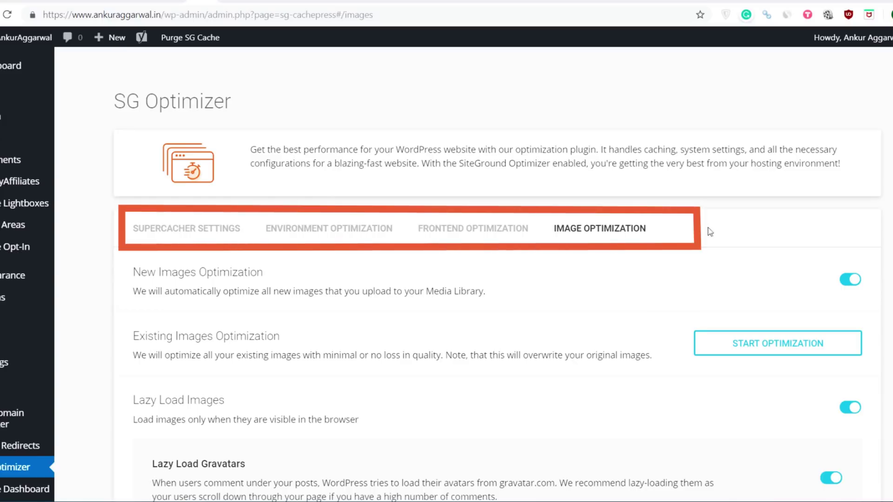
scroll(630, 269, "down", 4)
scroll(655, 312, "up", 3)
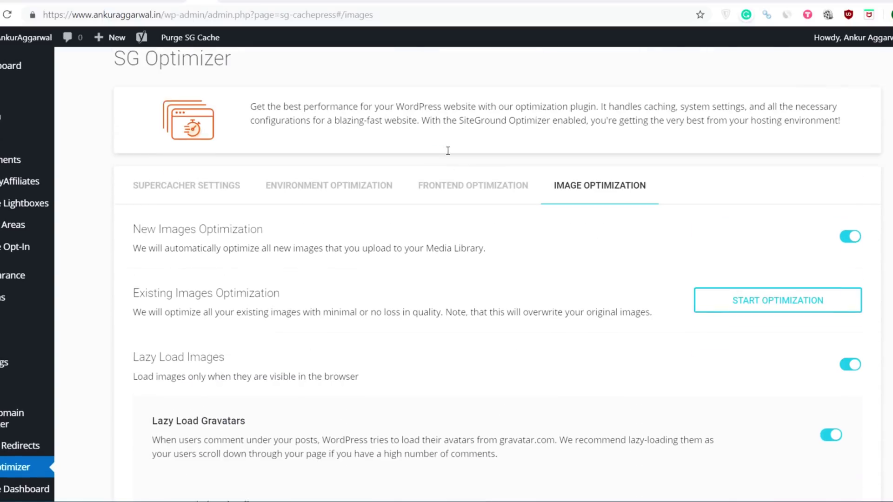
Show SG Optimizer's Frontend Optimization settings and look through the whole list of options
left_click(467, 233)
scroll(468, 240, "down", 2)
scroll(469, 241, "down", 1)
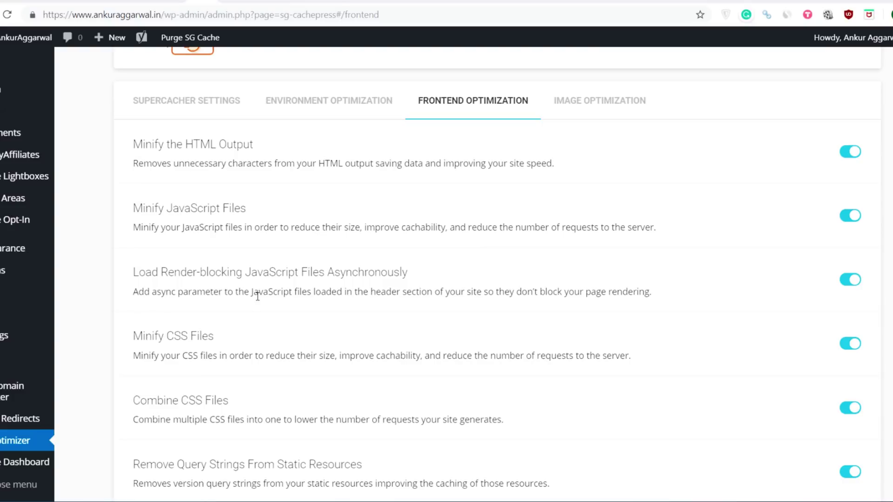
scroll(146, 186, "down", 3)
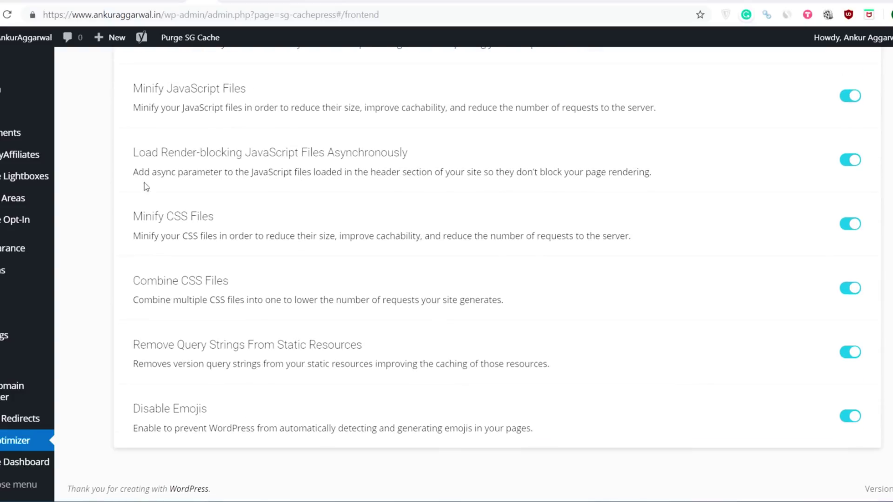
scroll(222, 231, "up", 6)
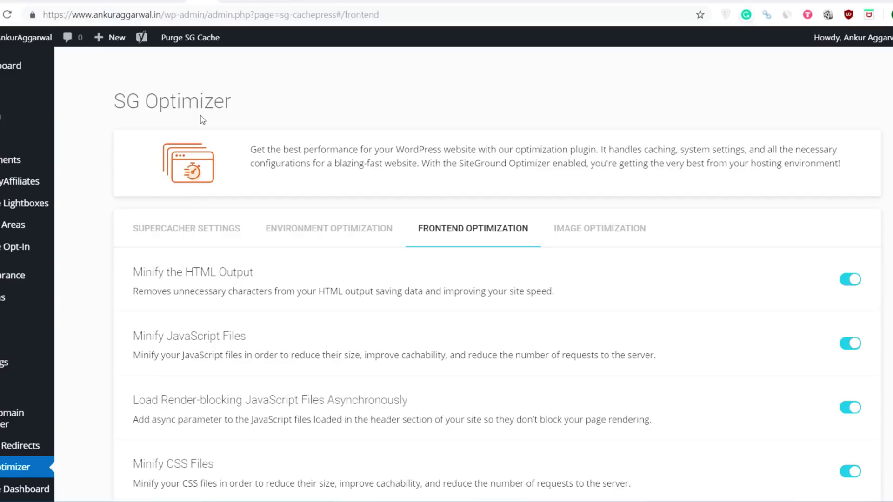
Revisit the essential blogging tools page and view the WP Rocket website's home page
left_click(164, 2)
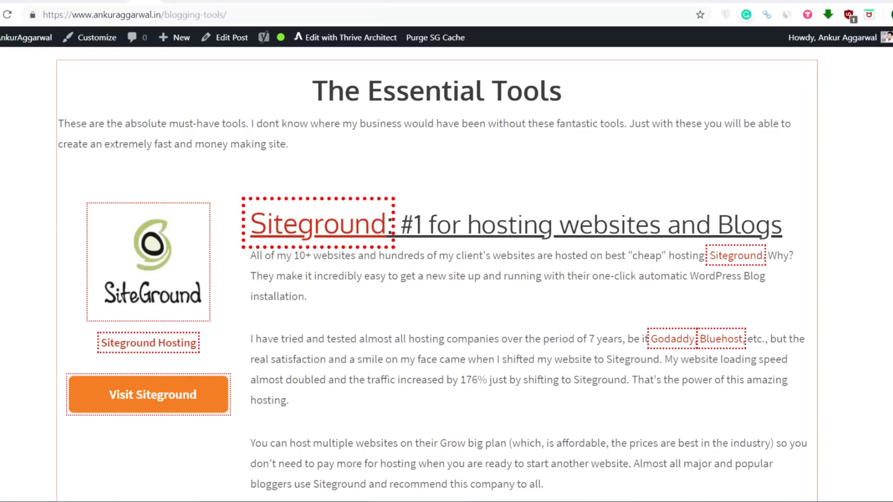
left_click(107, 2)
left_click(85, 2)
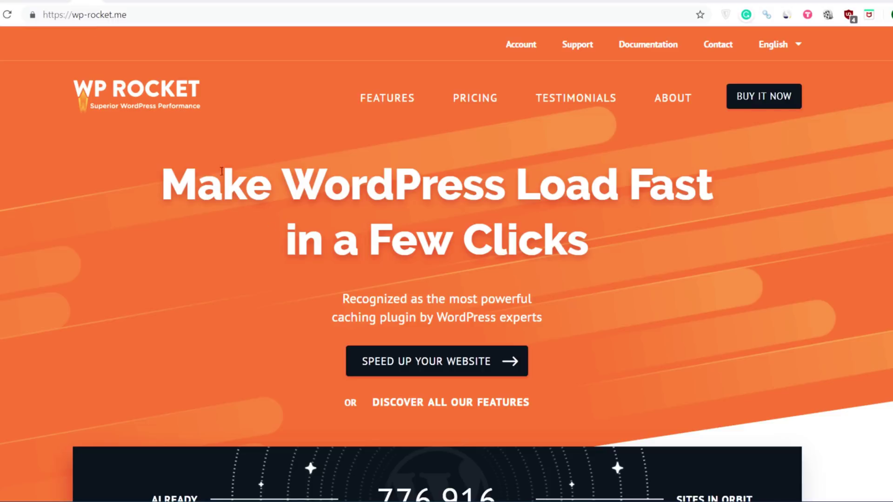
Go to the W3 Total Cache plugin page on WordPress.org and examine its description, ratings and benefits
left_click(51, 4)
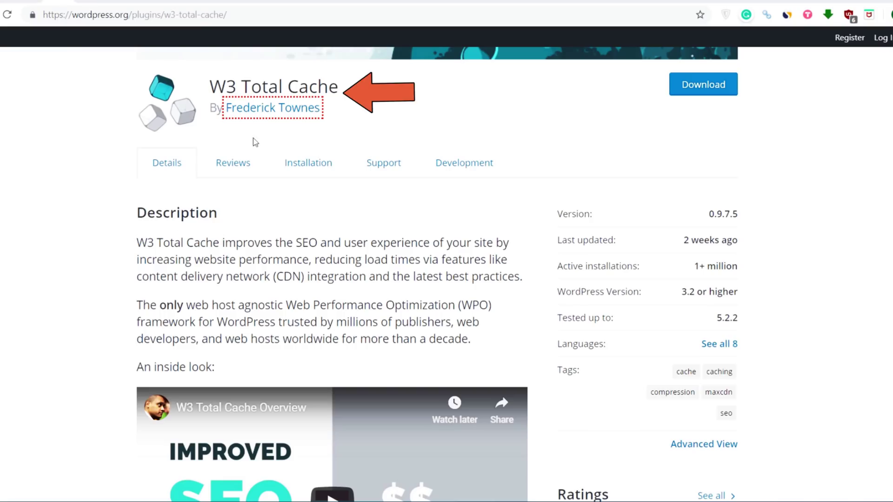
scroll(352, 258, "up", 5)
scroll(352, 263, "down", 12)
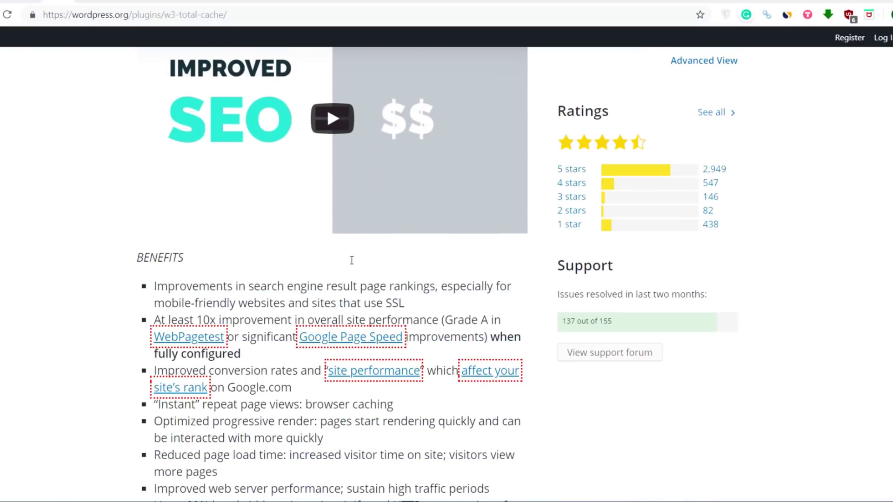
scroll(352, 260, "up", 10)
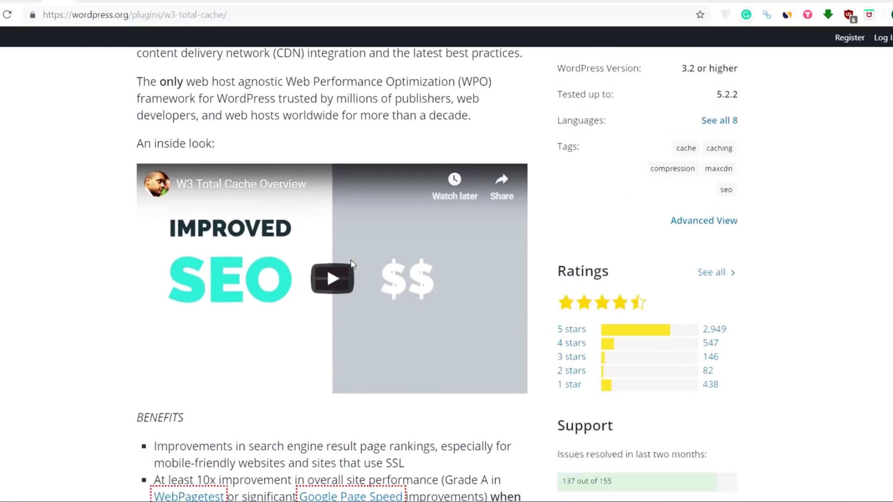
scroll(340, 274, "down", 1)
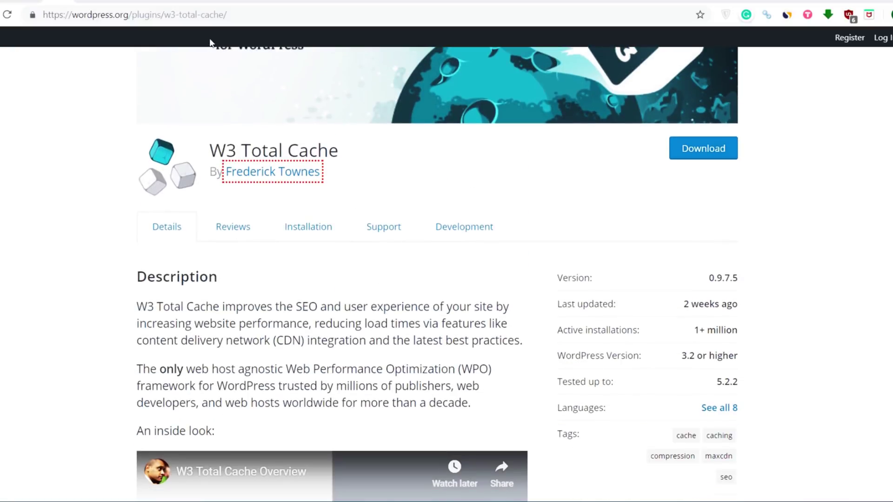
scroll(228, 344, "down", 9)
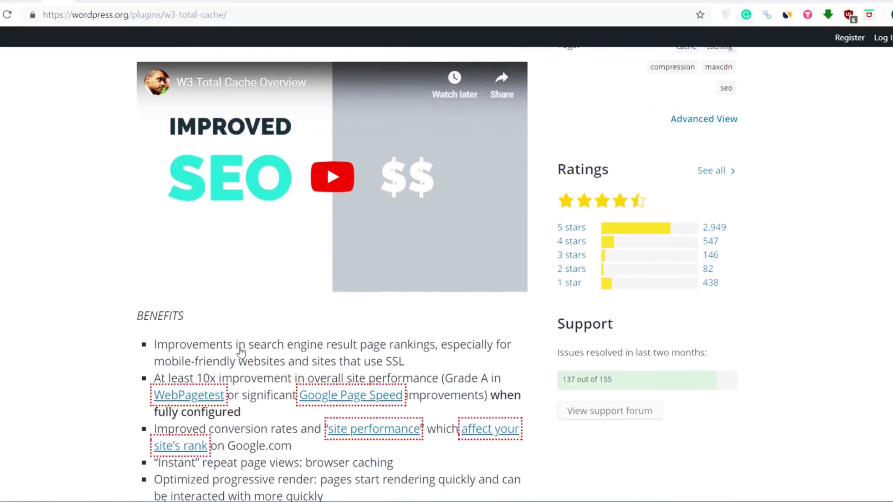
scroll(240, 352, "up", 10)
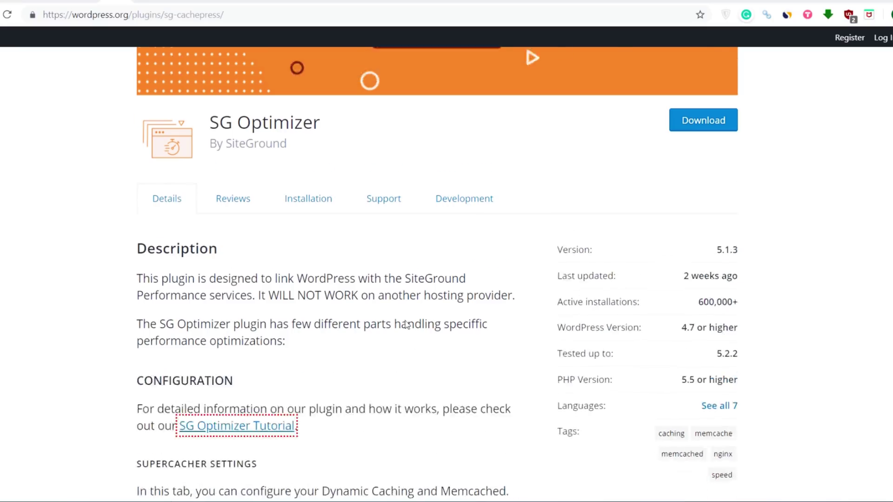
Examine the SG Optimizer plugin page on WordPress.org, including its description, configuration notes and optimization sections
scroll(405, 324, "up", 5)
scroll(391, 414, "down", 4)
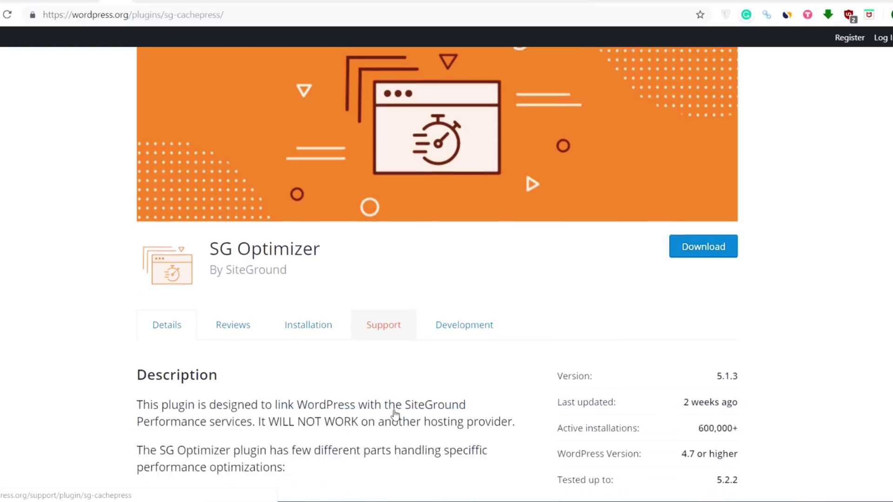
scroll(395, 415, "down", 3)
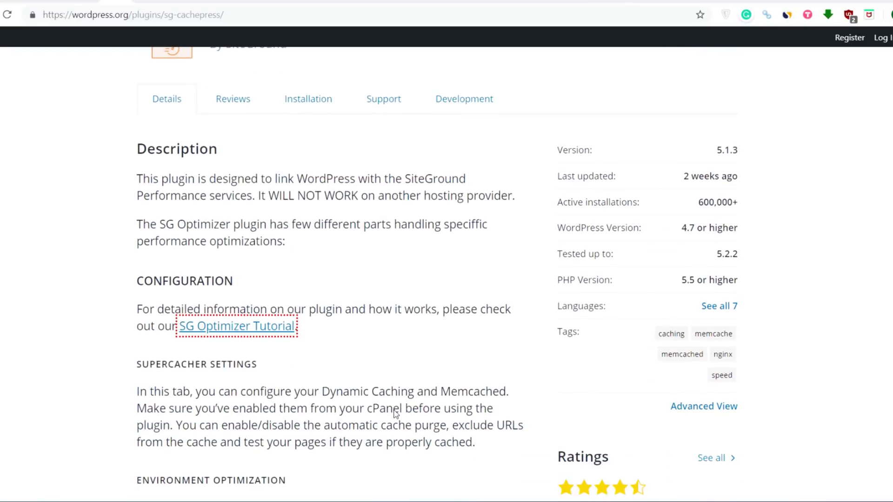
scroll(395, 411, "up", 5)
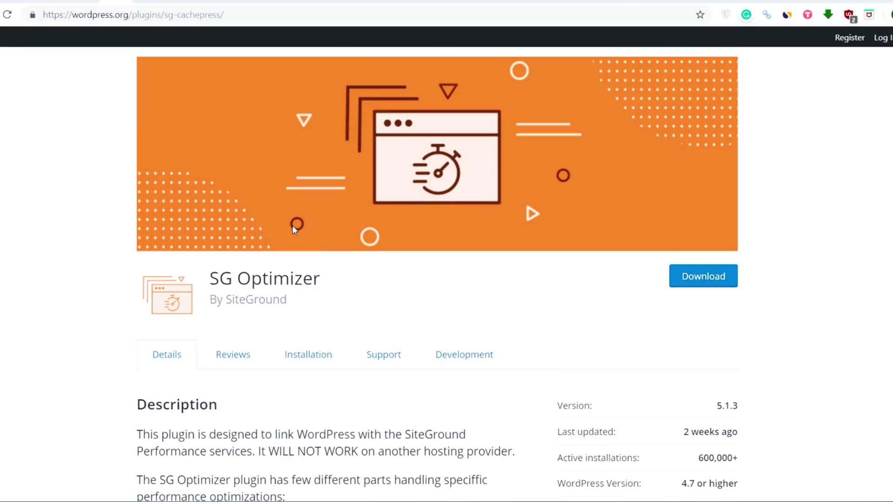
scroll(294, 233, "down", 4)
scroll(292, 302, "up", 1)
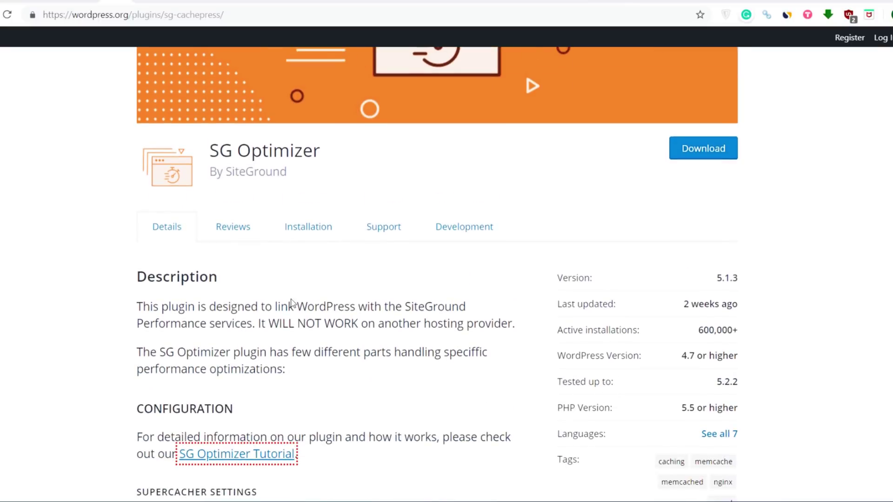
scroll(292, 299, "up", 1)
scroll(291, 302, "down", 2)
scroll(292, 302, "up", 4)
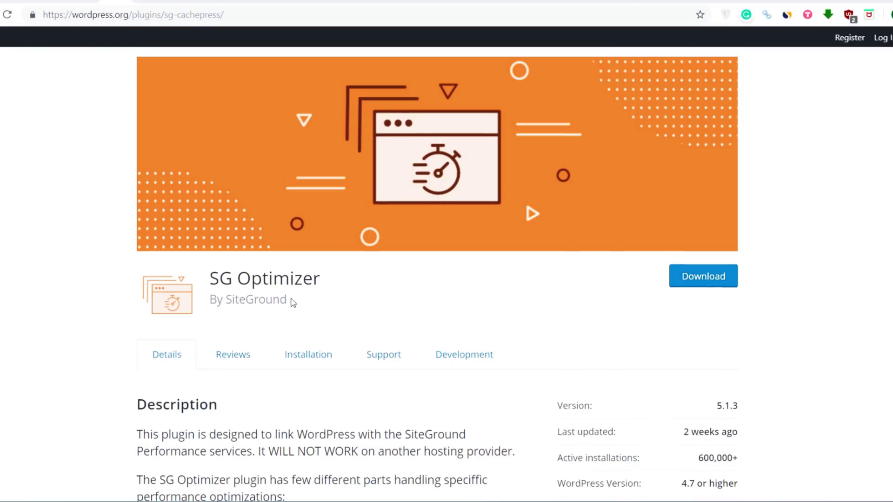
scroll(292, 302, "up", 3)
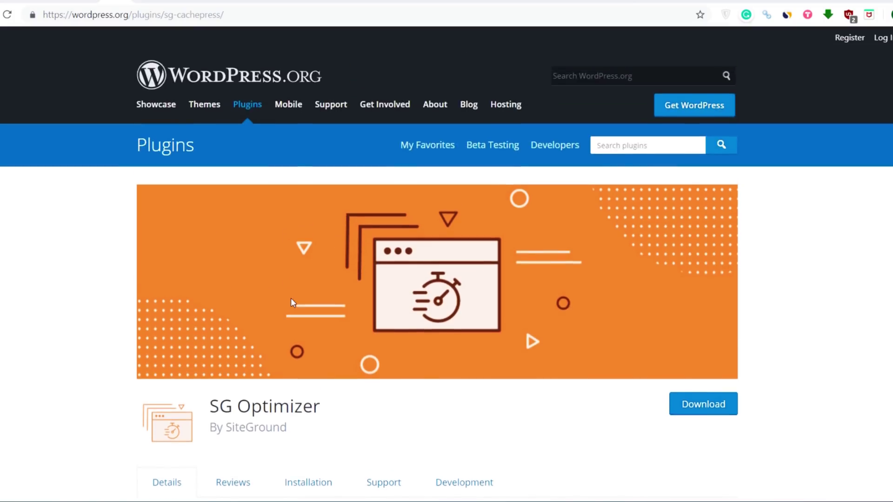
scroll(291, 299, "down", 10)
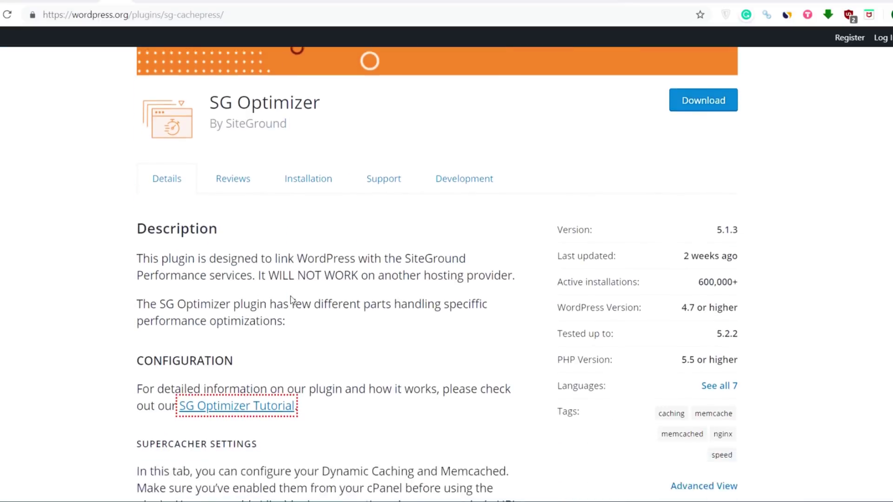
scroll(292, 298, "down", 6)
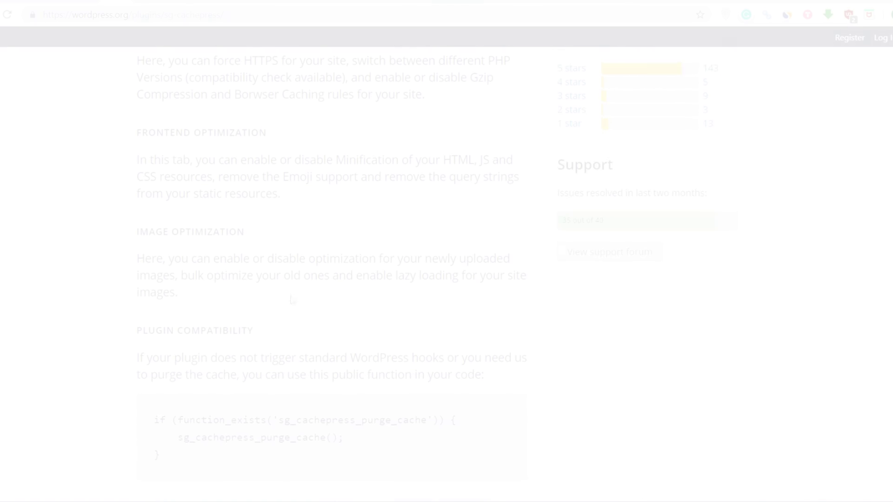
Read through SG Optimizer's Frontend Optimization options again, from Minify the HTML Output down to Disable Emojis
scroll(299, 298, "down", 2)
scroll(299, 298, "up", 3)
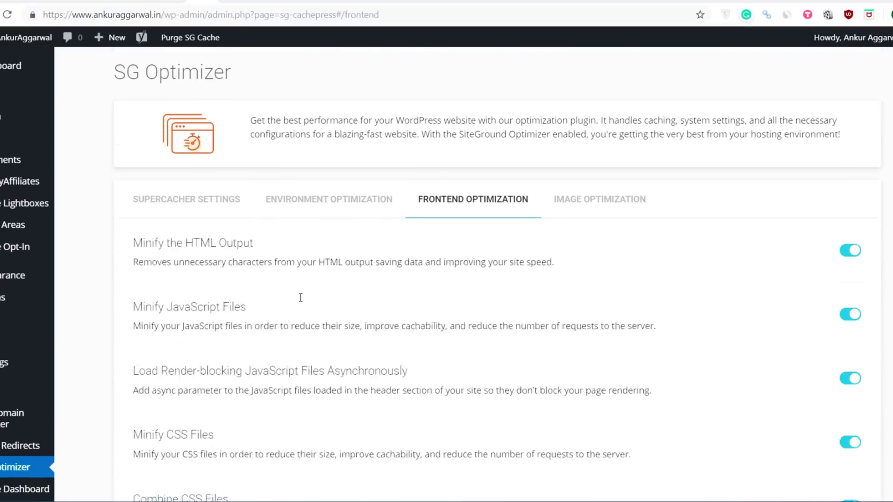
scroll(314, 309, "down", 2)
scroll(316, 307, "up", 1)
scroll(410, 279, "down", 3)
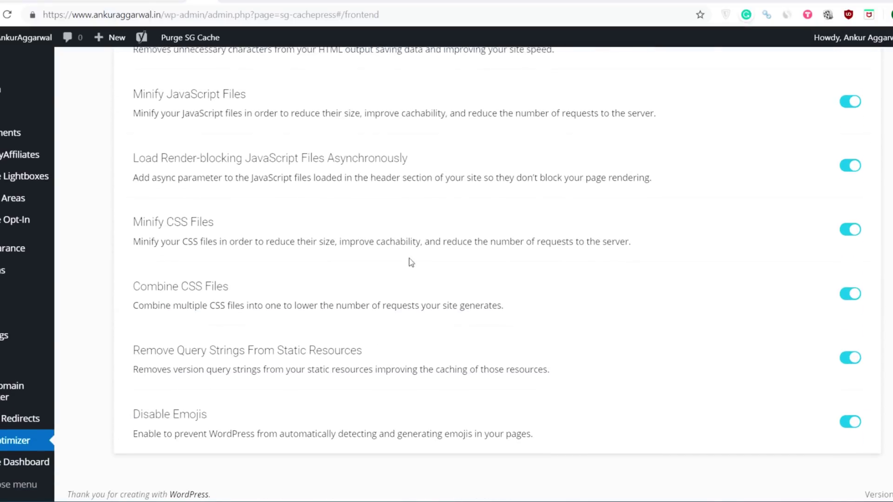
scroll(618, 267, "up", 4)
scroll(244, 254, "down", 3)
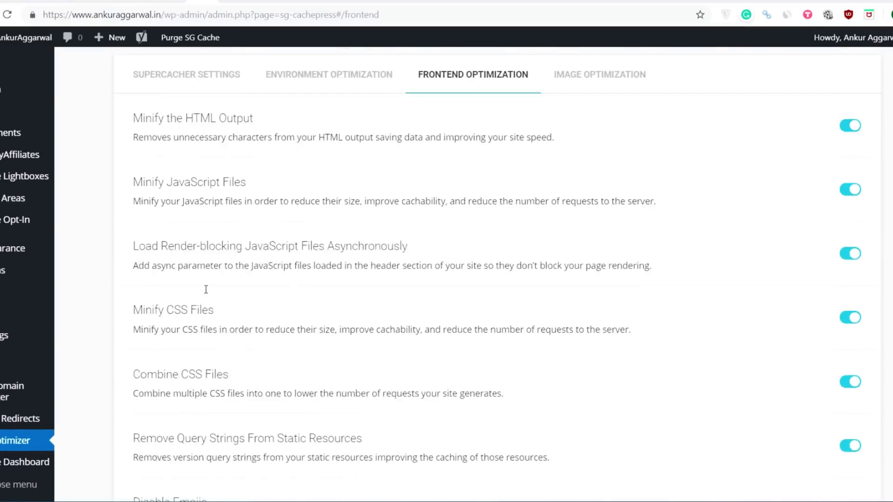
scroll(218, 376, "down", 2)
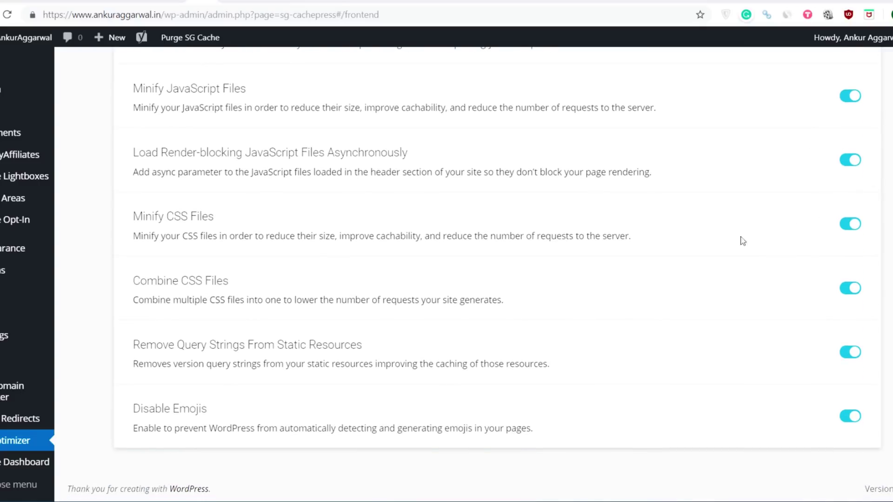
Open the website's live home page in a new browser tab and check how it looks alongside the Frontend Optimization settings
mouse_move(61, 38)
right_click(48, 62)
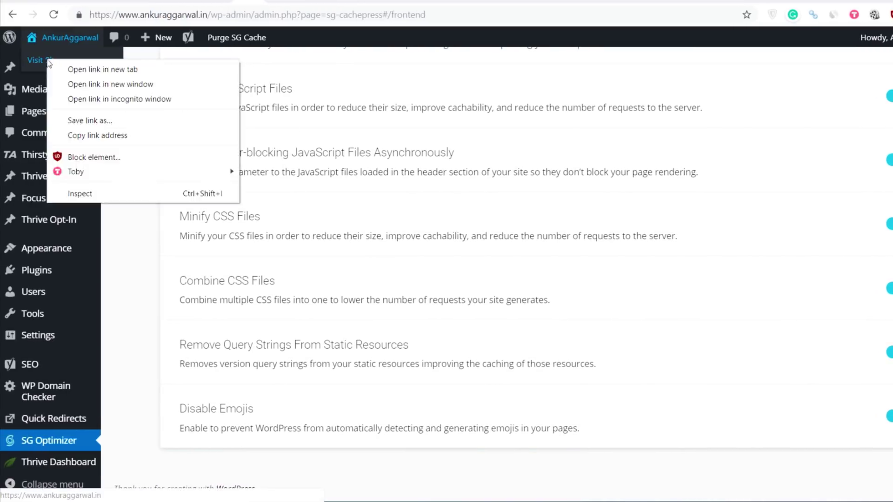
left_click(103, 69)
left_click(265, 4)
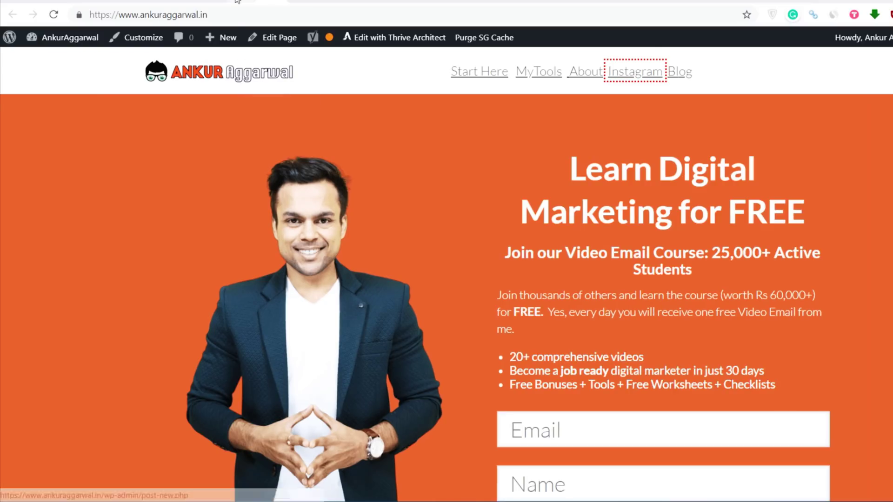
key("ctrl+w")
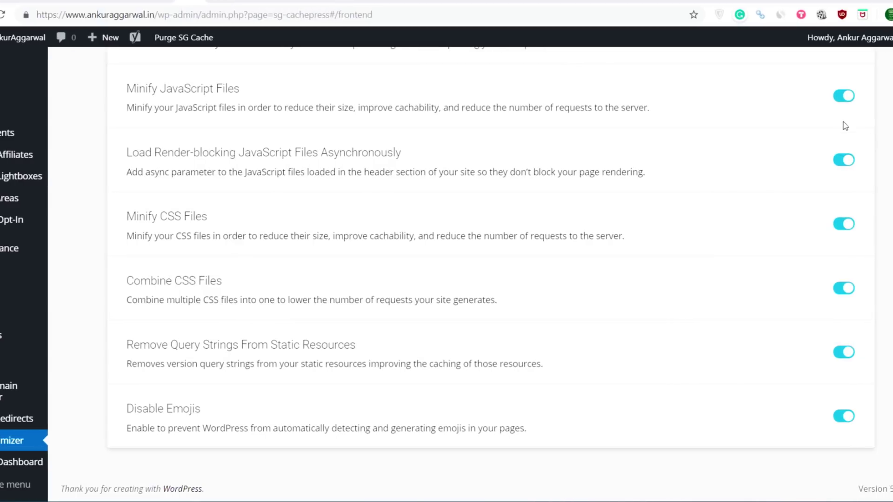
left_click(215, 1)
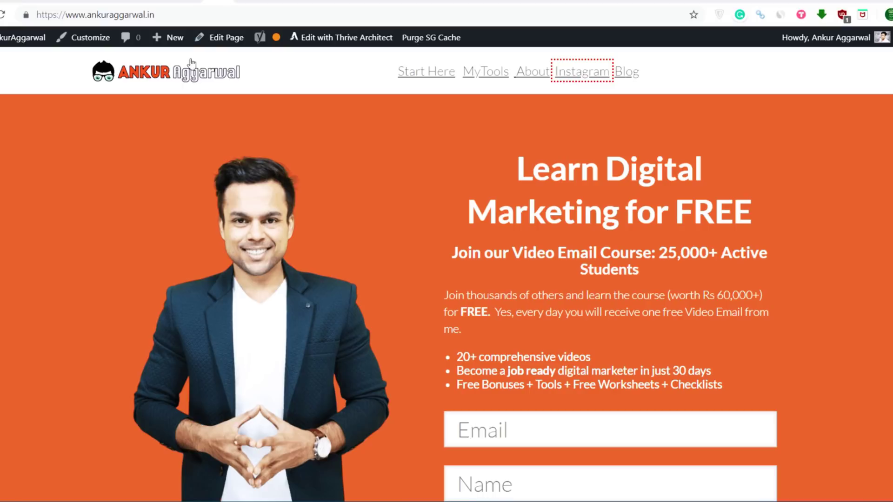
Go to the UpdraftPlus WordPress Backup Plugin page and look over its description, backup destinations and ratings
left_click(184, 3)
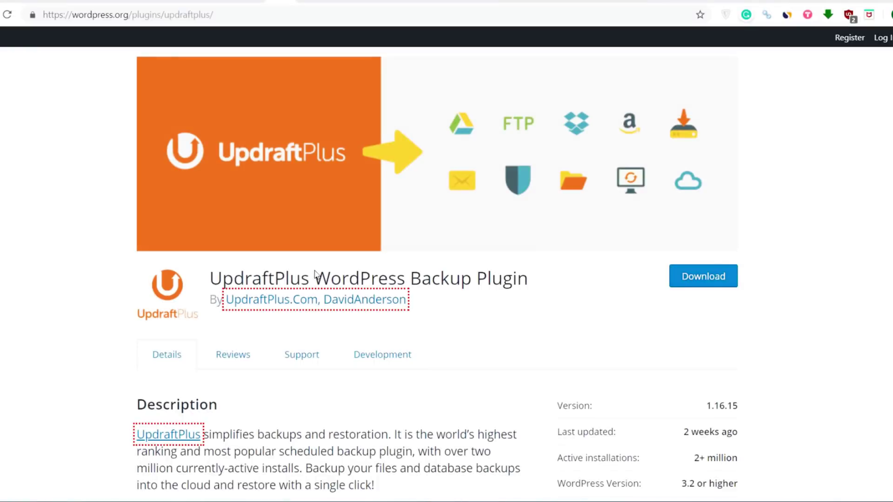
scroll(315, 273, "down", 9)
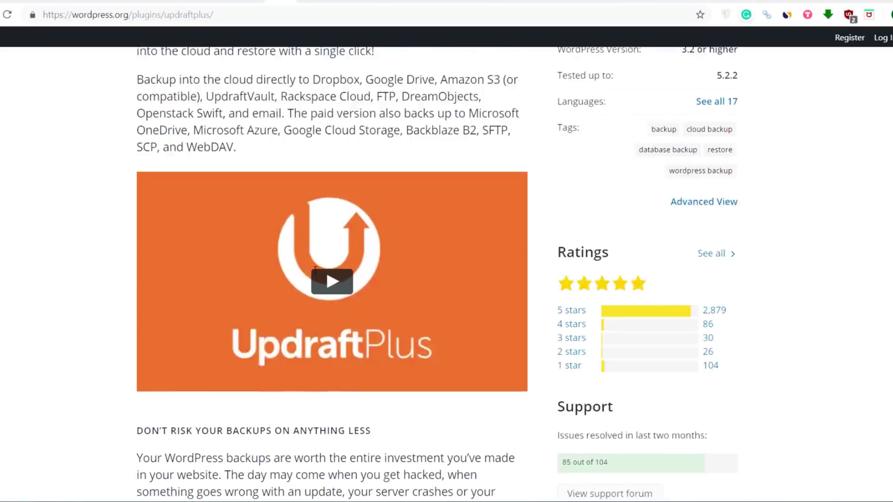
scroll(315, 271, "up", 9)
scroll(314, 271, "down", 4)
scroll(315, 270, "up", 6)
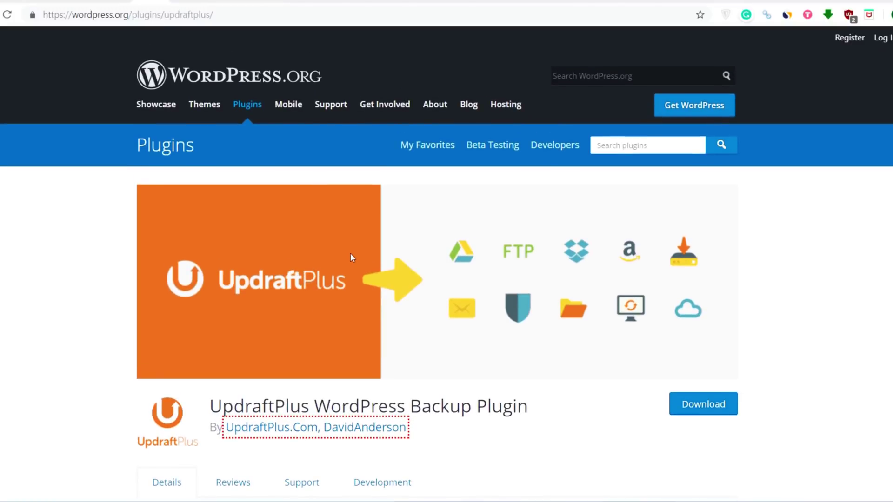
Look over the heading and opening description of the UpdraftPlus WordPress Backup Plugin page
scroll(351, 255, "down", 4)
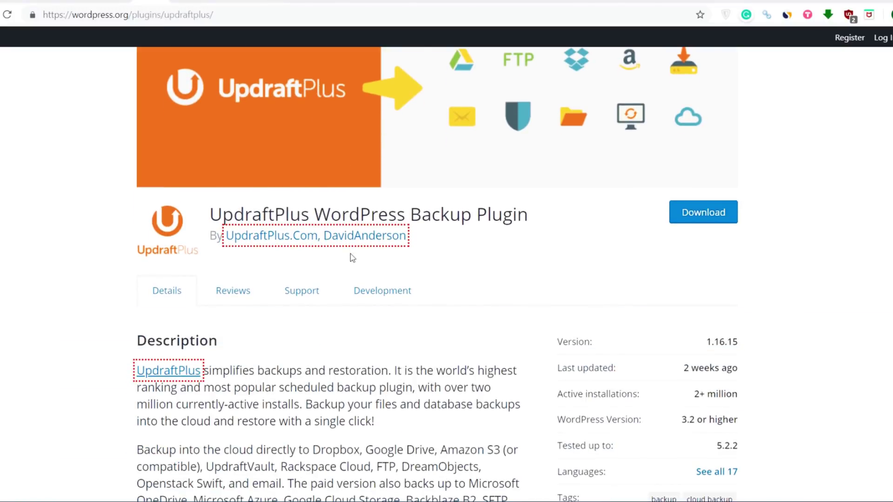
scroll(351, 253, "up", 4)
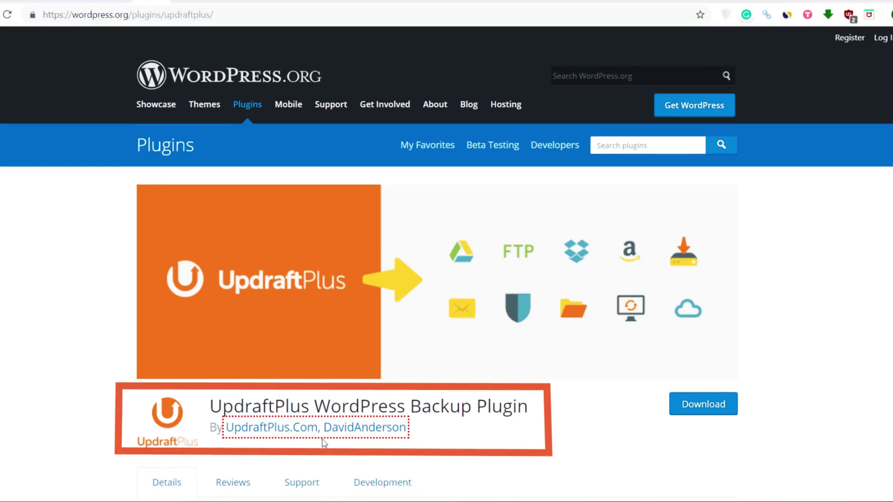
scroll(325, 443, "down", 4)
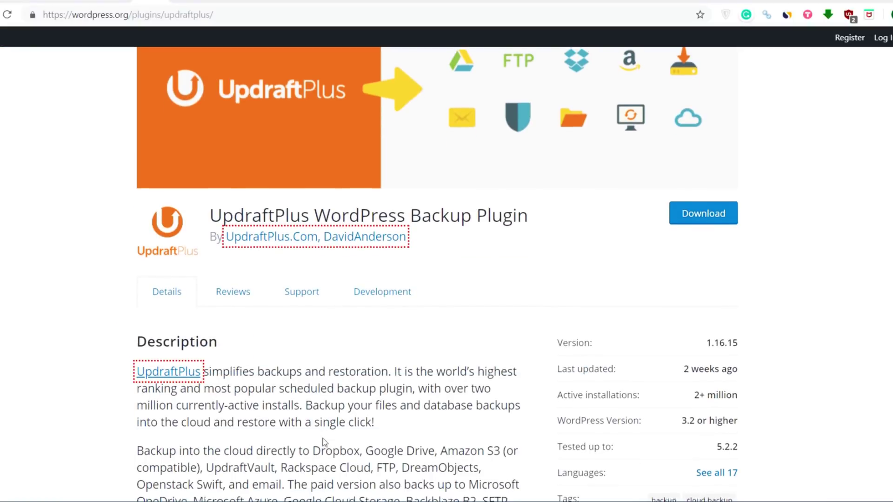
scroll(324, 442, "up", 4)
scroll(325, 443, "down", 7)
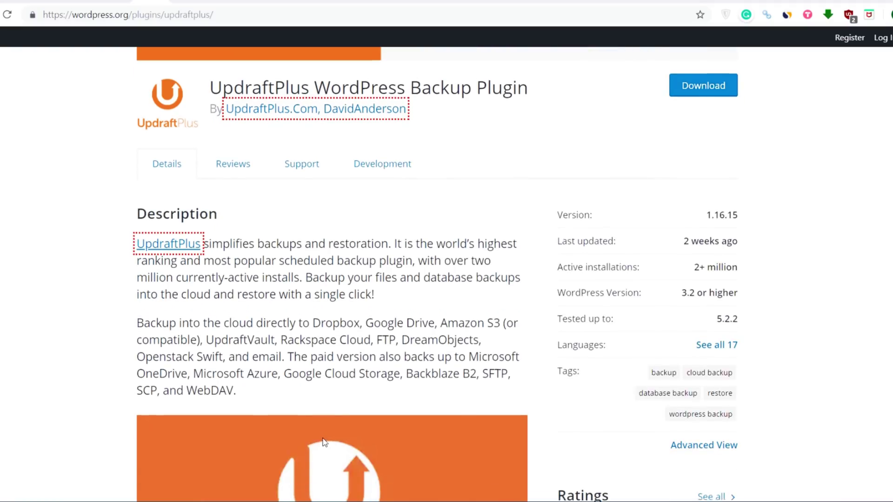
scroll(324, 442, "up", 4)
scroll(324, 438, "down", 10)
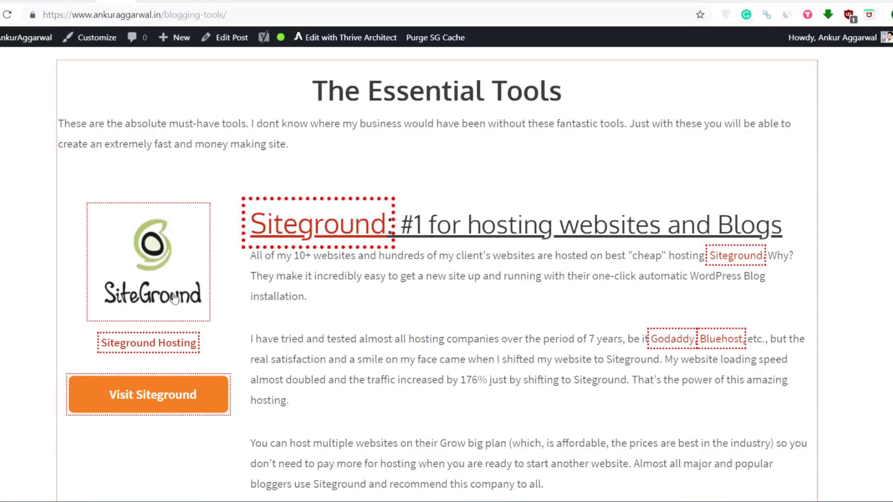
Examine the UpdraftPlus plugin page's ratings, comparison with other backup plugins and list of Premium features
left_click(147, 6)
scroll(293, 313, "up", 8)
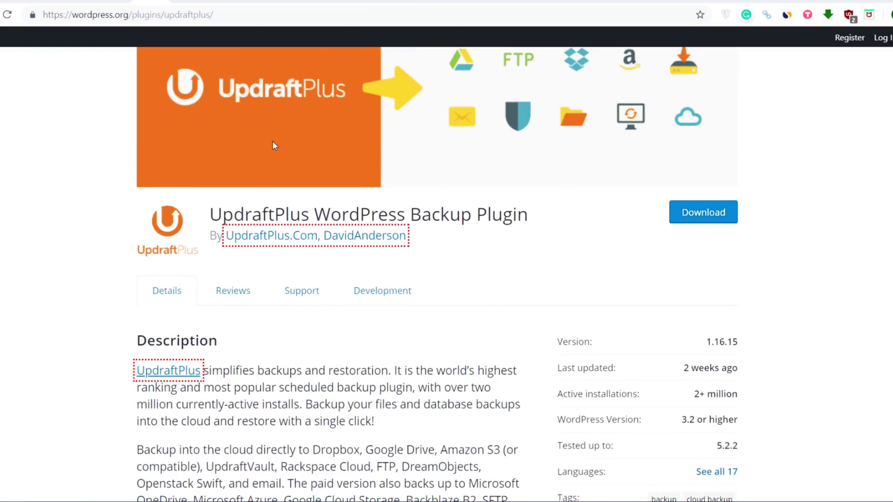
scroll(294, 381, "down", 7)
scroll(294, 380, "down", 5)
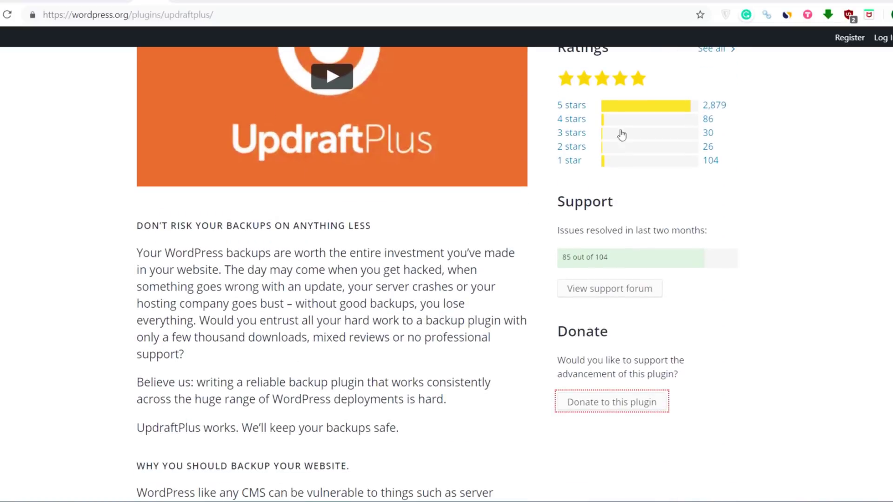
scroll(614, 158, "up", 3)
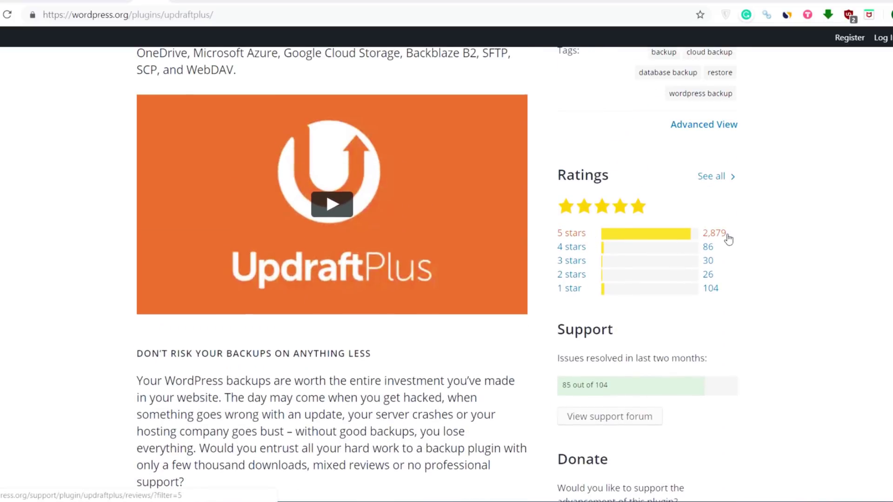
scroll(314, 329, "down", 10)
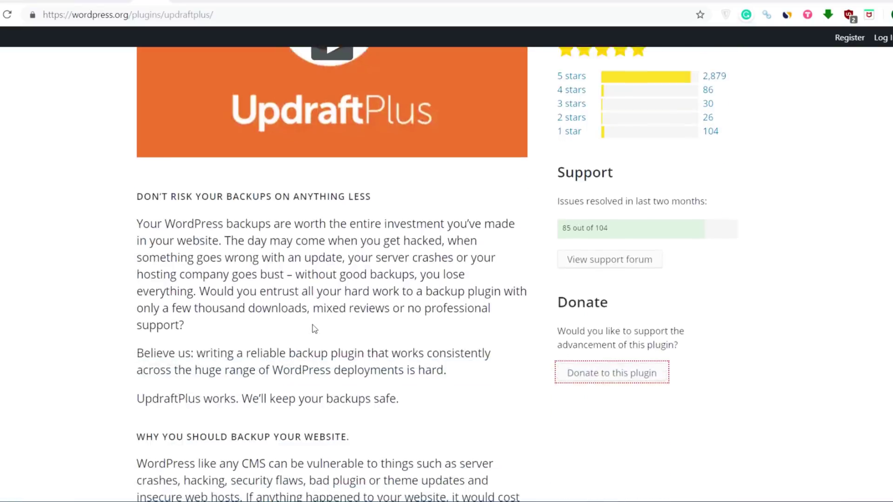
scroll(313, 329, "down", 5)
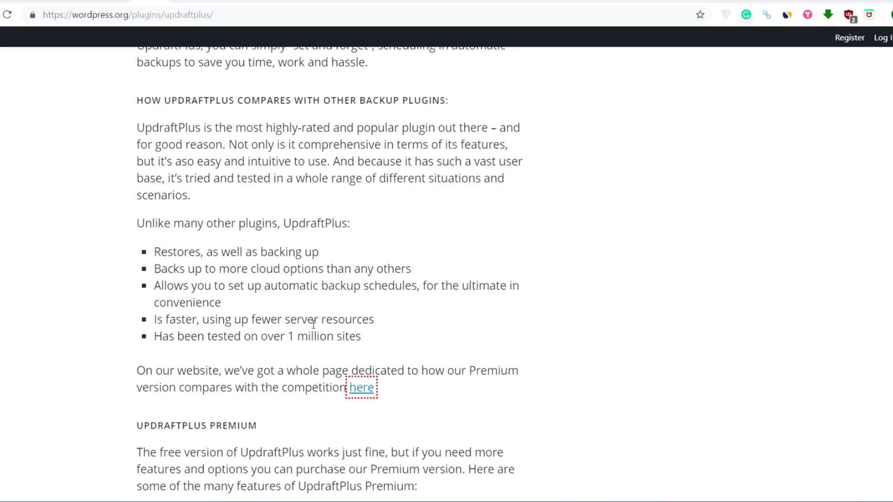
scroll(314, 324, "down", 6)
scroll(314, 324, "up", 12)
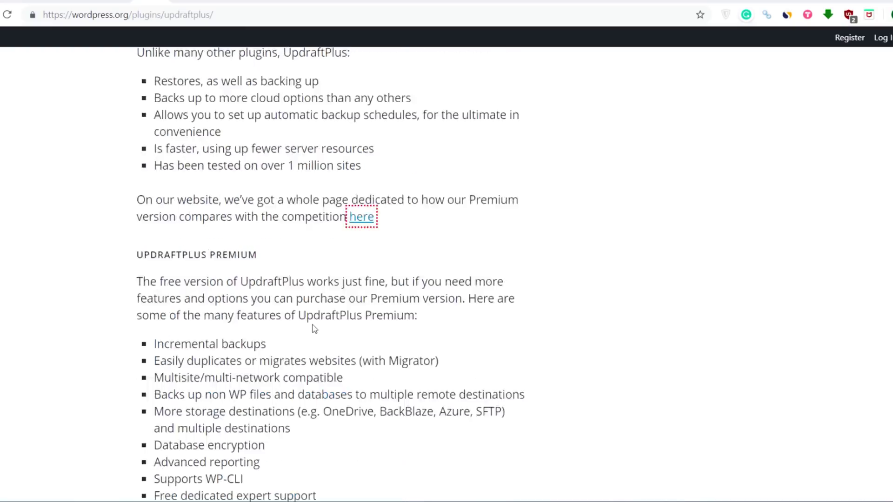
Read the UpdraftPlus description again, focusing on the supported cloud backup destinations such as Dropbox, Google Drive and Amazon S3
scroll(313, 322, "up", 10)
scroll(314, 322, "down", 3)
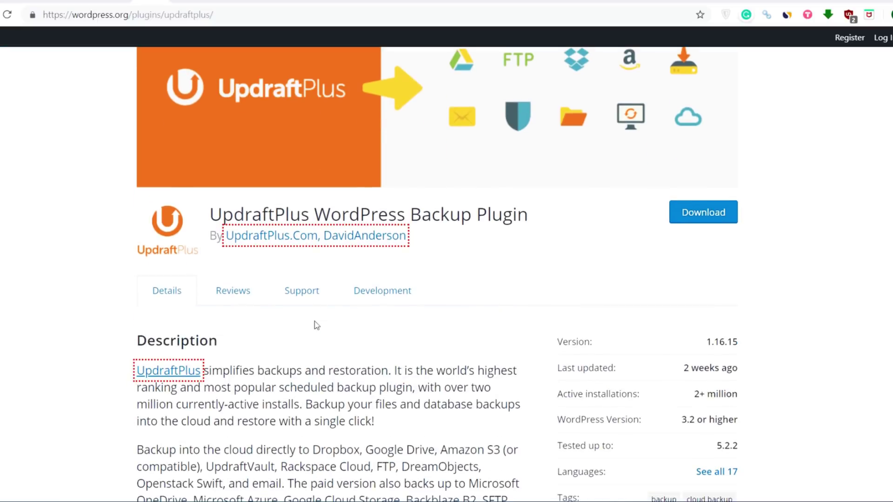
scroll(316, 325, "down", 4)
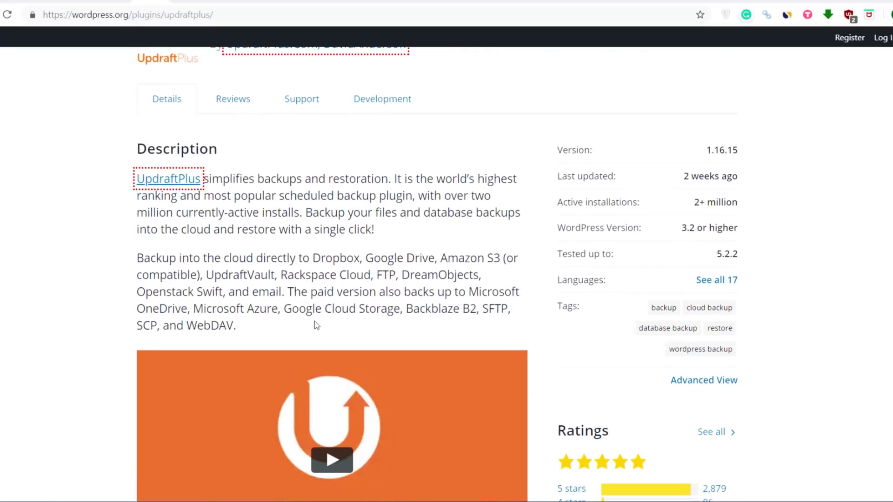
scroll(261, 263, "down", 4)
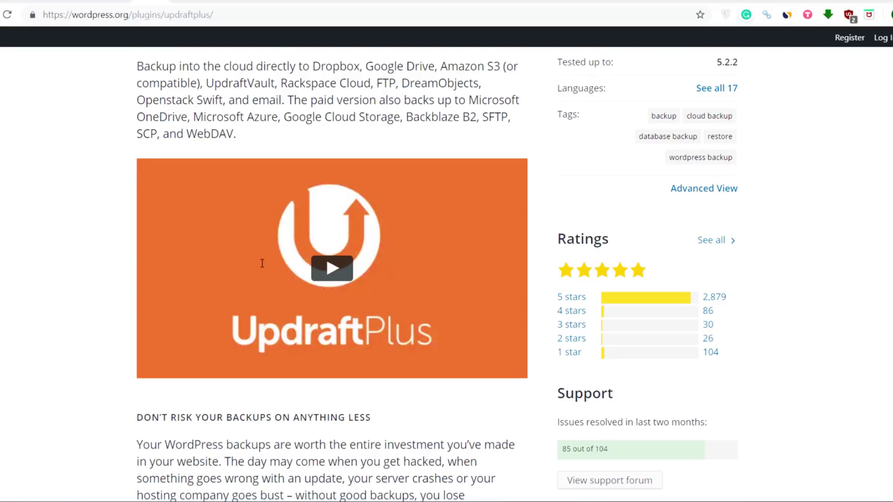
scroll(261, 263, "down", 4)
scroll(263, 261, "up", 7)
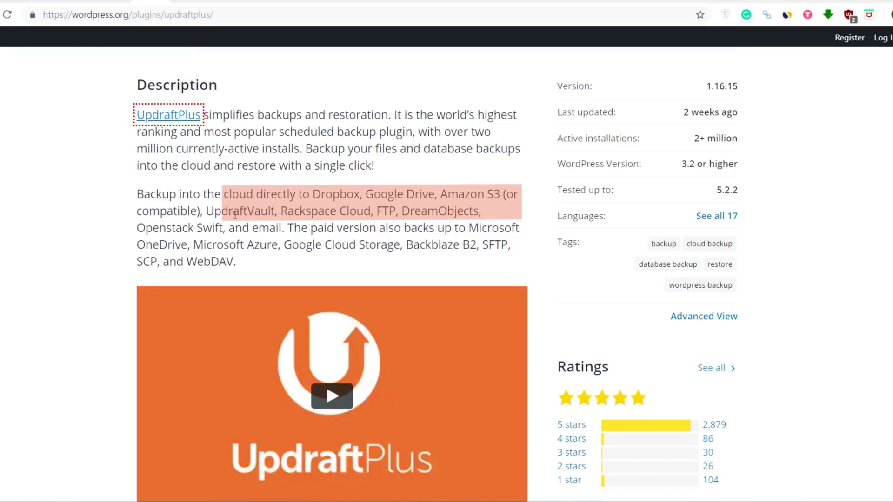
scroll(296, 270, "up", 2)
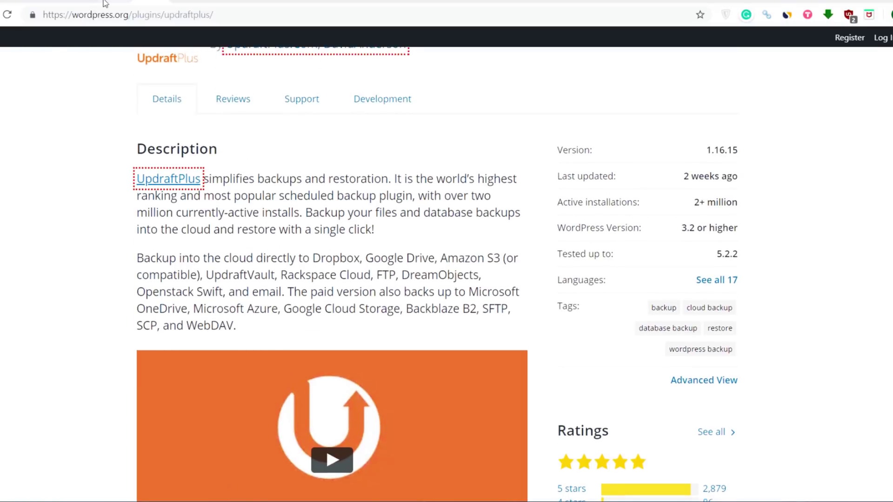
Switch to the site's WordPress admin and open the UpdraftPlus Backup/Restore page
left_click(103, 4)
scroll(223, 237, "down", 5)
scroll(225, 238, "down", 1)
left_click(203, 288)
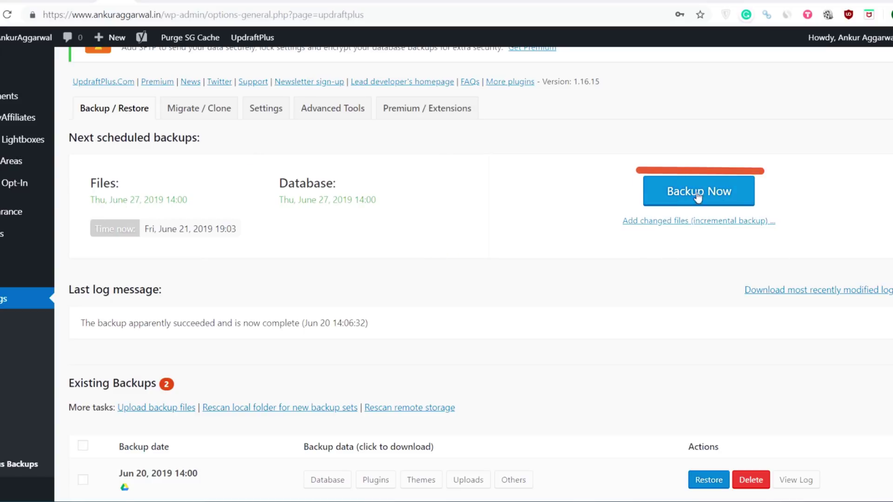
Examine the scheduled backups, the last log message and the Existing Backups list with its download, restore and delete options
scroll(507, 329, "down", 3)
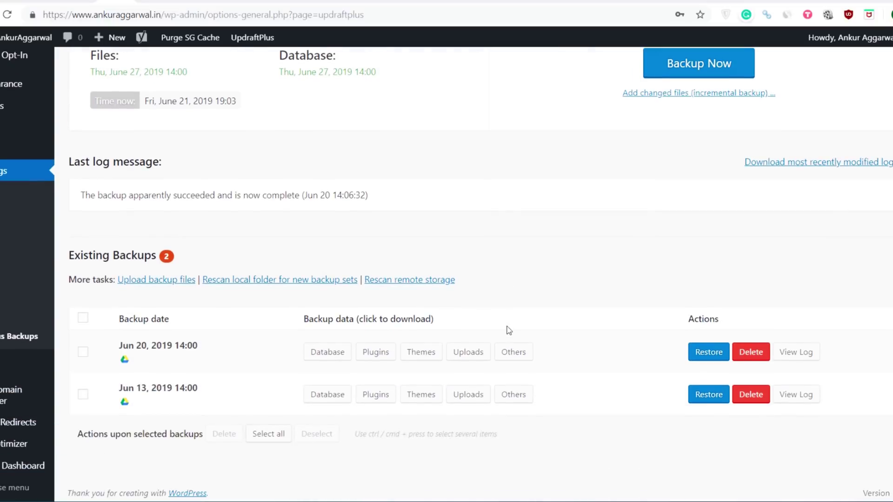
scroll(509, 330, "up", 1)
scroll(508, 331, "down", 1)
scroll(168, 361, "up", 3)
scroll(165, 361, "down", 3)
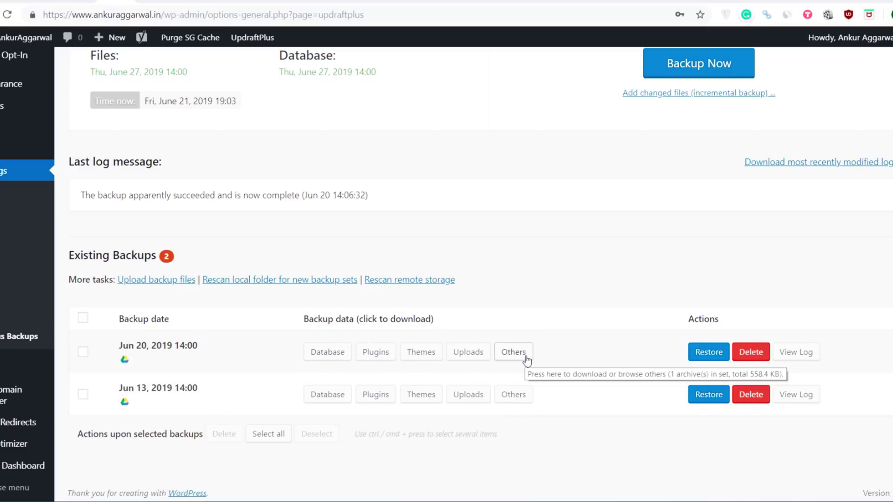
scroll(551, 406, "up", 1)
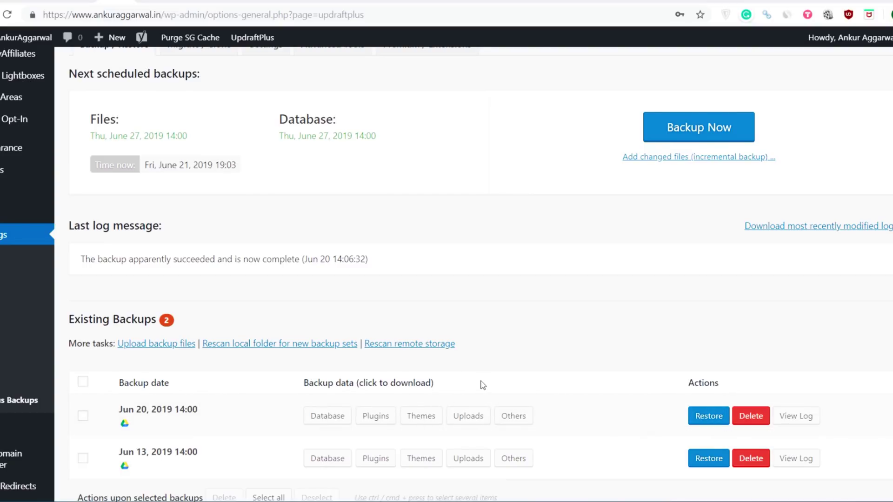
Open UpdraftPlus's Settings section and review the files and database backup schedules, remote storage choices and Google Drive details
scroll(483, 386, "up", 2)
left_click(213, 173)
left_click(264, 174)
scroll(365, 292, "down", 4)
scroll(366, 292, "up", 3)
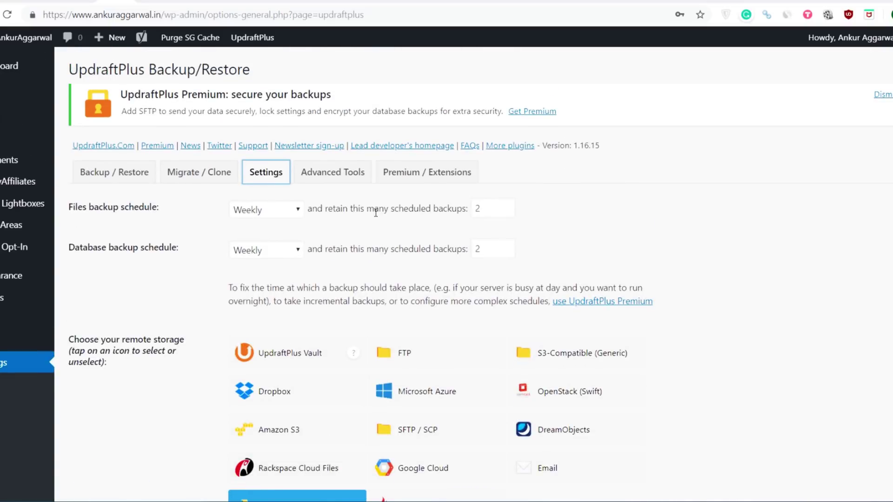
scroll(372, 354, "down", 3)
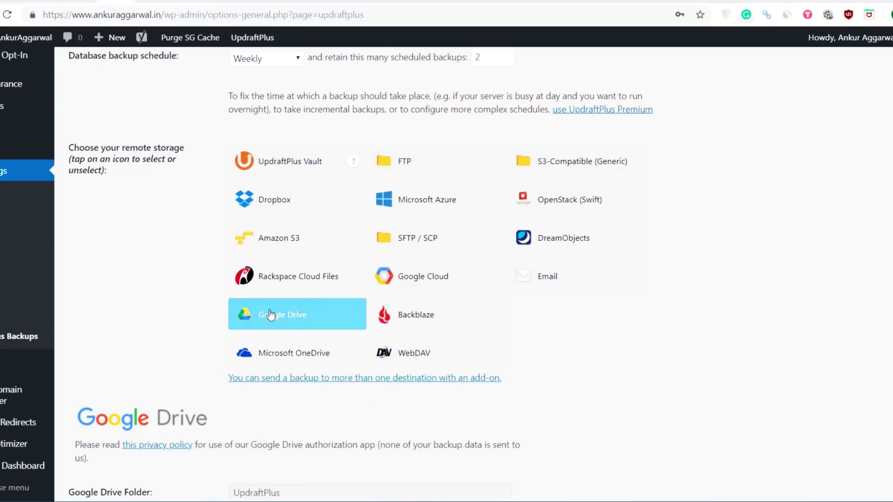
scroll(342, 343, "down", 4)
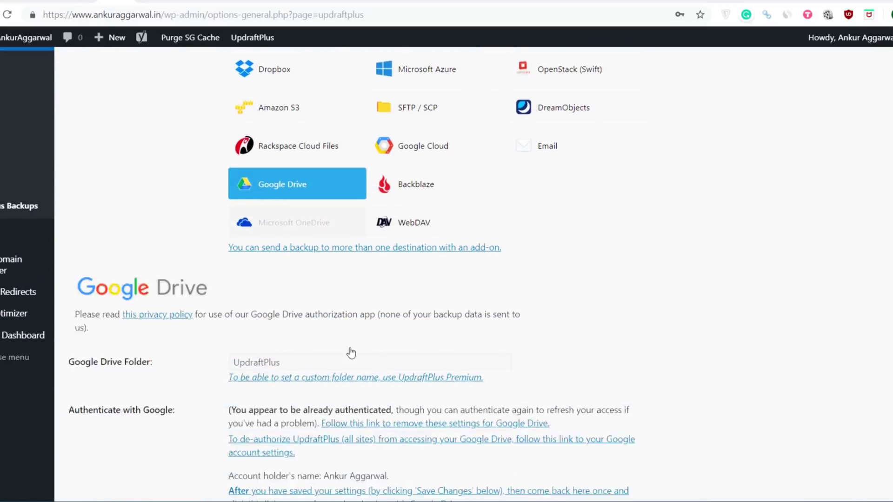
scroll(350, 348, "up", 4)
scroll(351, 348, "down", 1)
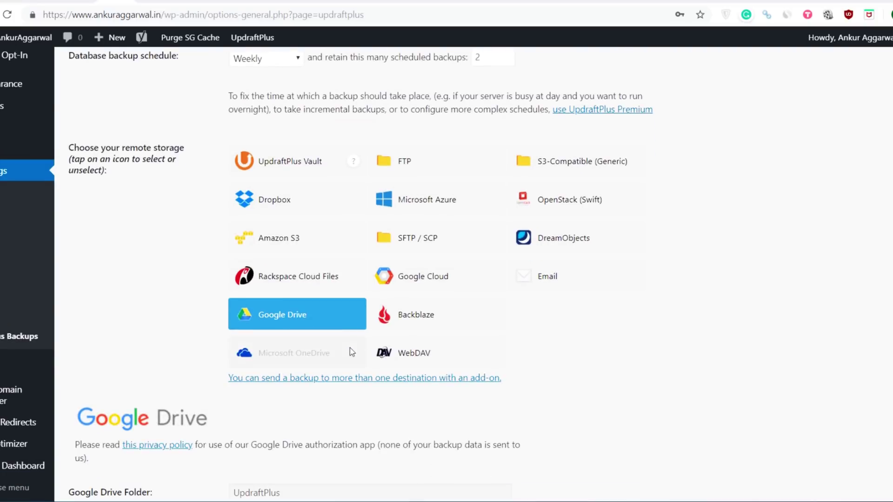
scroll(349, 351, "up", 3)
scroll(259, 210, "up", 1)
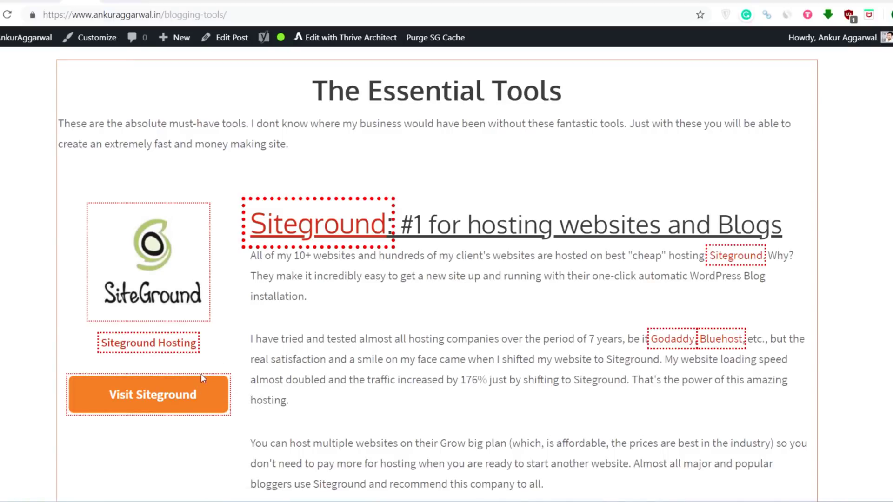
Revisit the Siteground section of the Essential Tools page and the UpdraftPlus plugin page's description and ratings
scroll(255, 335, "down", 3)
scroll(258, 329, "up", 3)
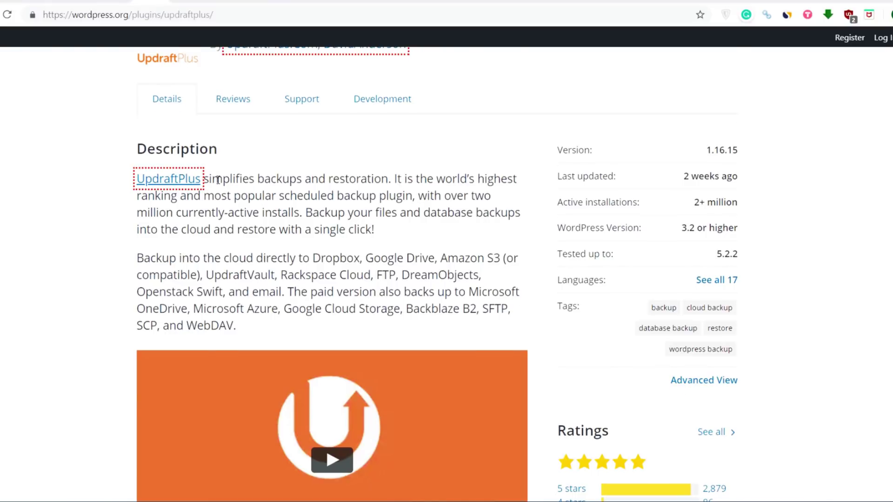
scroll(218, 180, "up", 3)
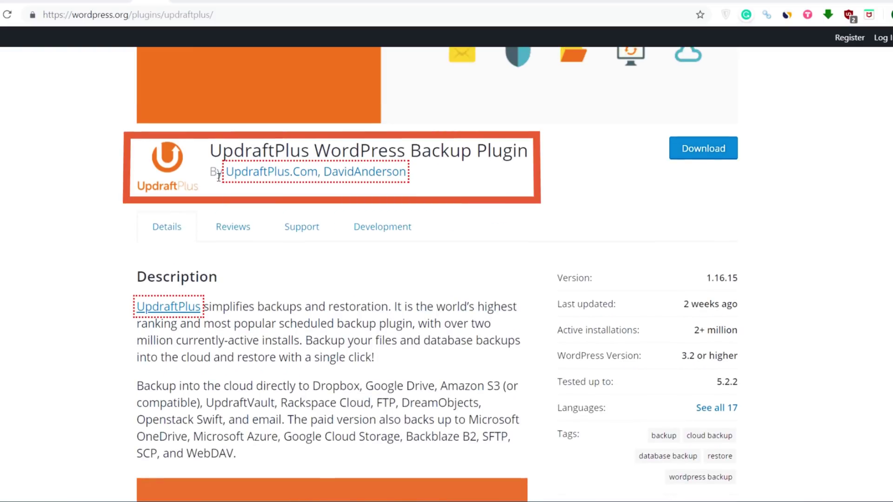
scroll(269, 291, "down", 5)
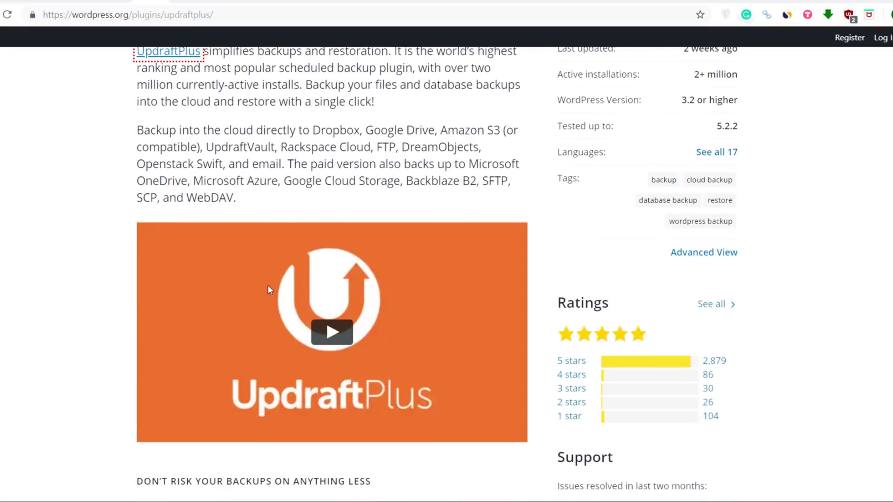
scroll(269, 291, "up", 4)
scroll(269, 291, "up", 5)
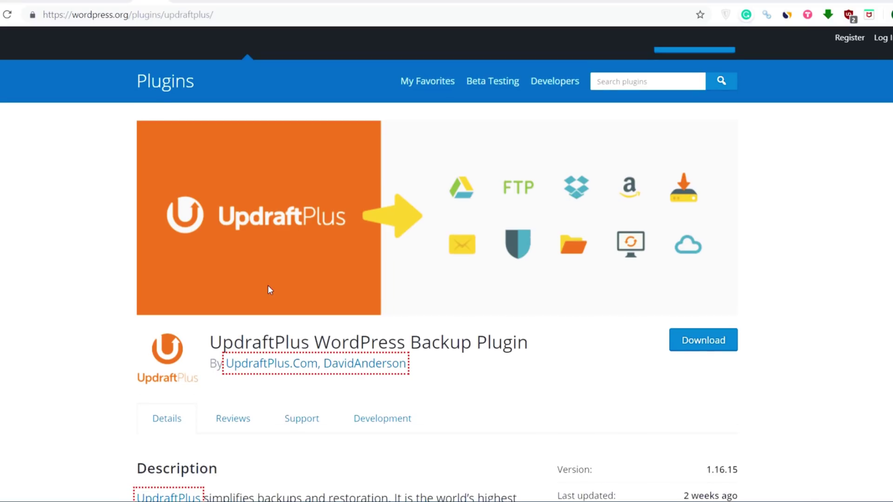
scroll(269, 289, "down", 2)
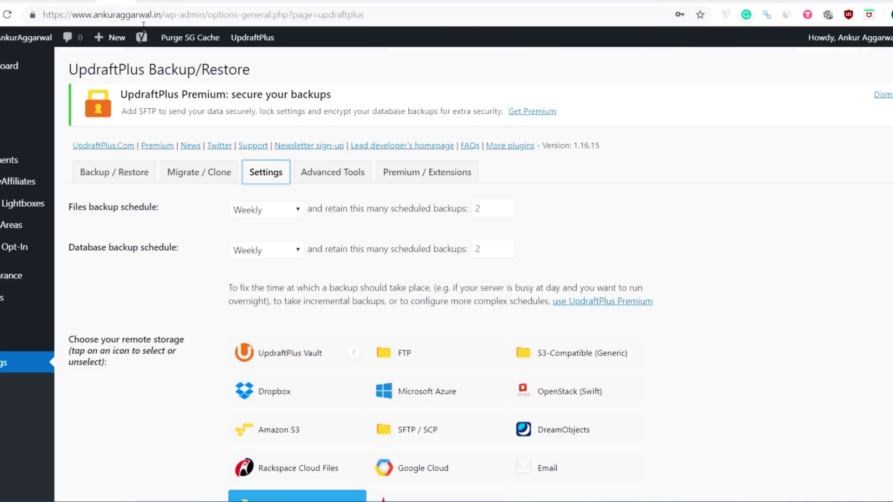
Recheck the backup schedule and remote storage settings, and return to UpdraftPlus's Backup / Restore section
scroll(140, 160, "down", 2)
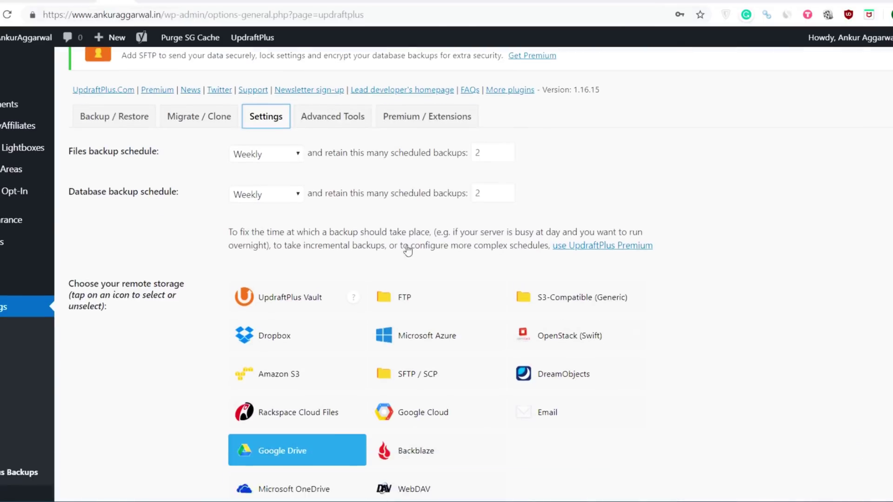
scroll(140, 159, "up", 1)
left_click(124, 107)
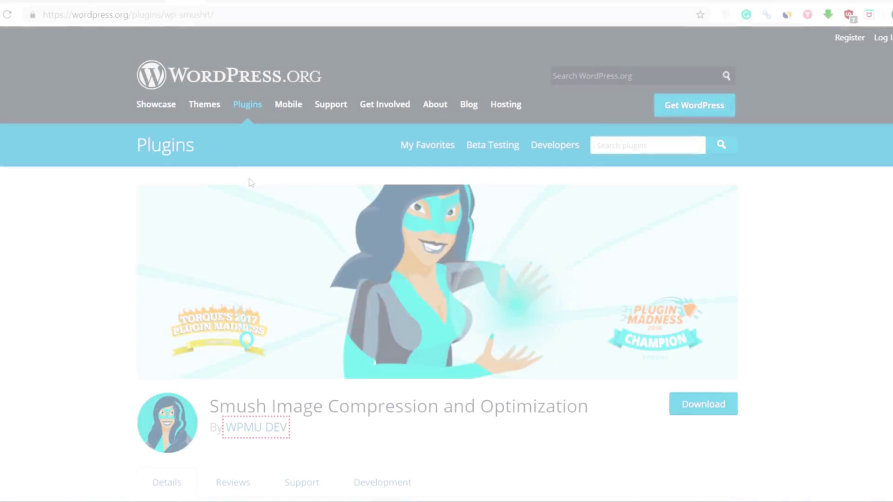
Look over the Smush Image Compression and Optimization plugin page, including its description, feature list and ratings
scroll(250, 182, "down", 4)
scroll(253, 167, "down", 6)
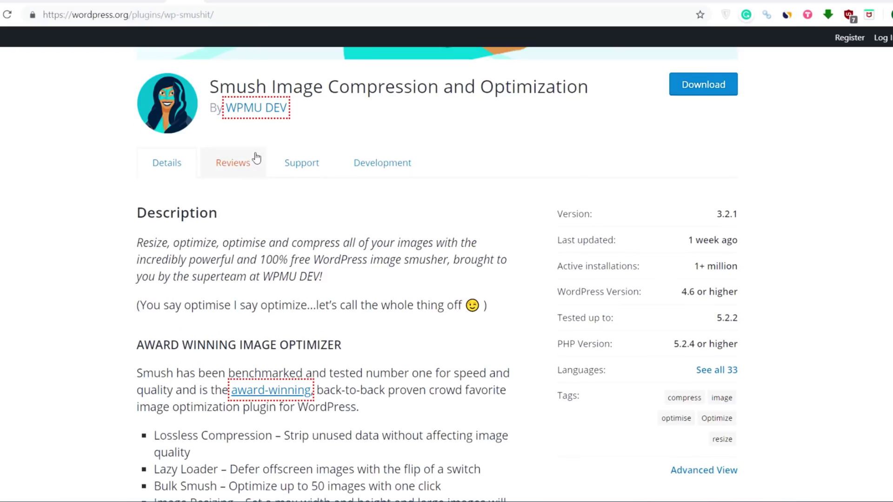
scroll(255, 153, "down", 5)
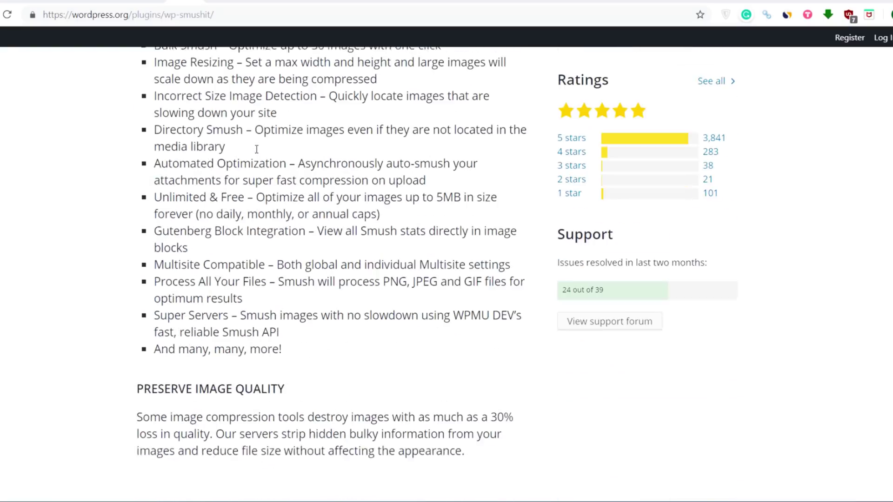
scroll(237, 226, "up", 8)
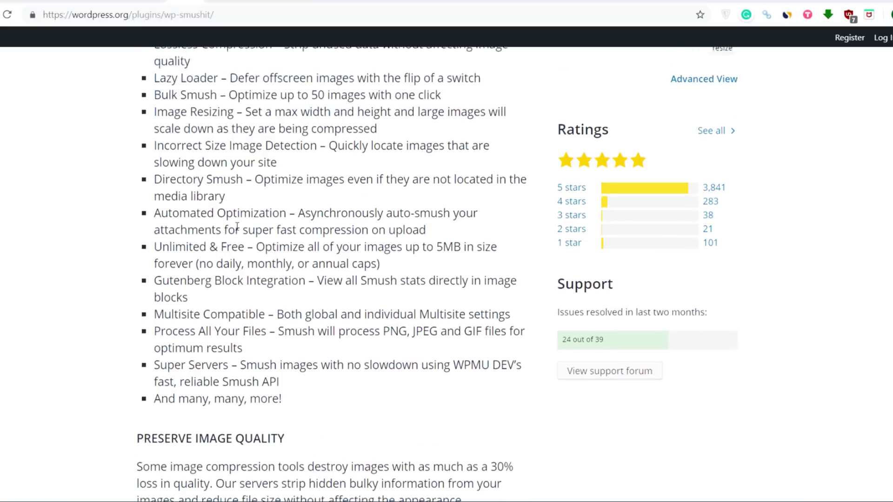
Go over the Smush plugin page again, covering its feature list, plugin details and star ratings
scroll(237, 229, "down", 4)
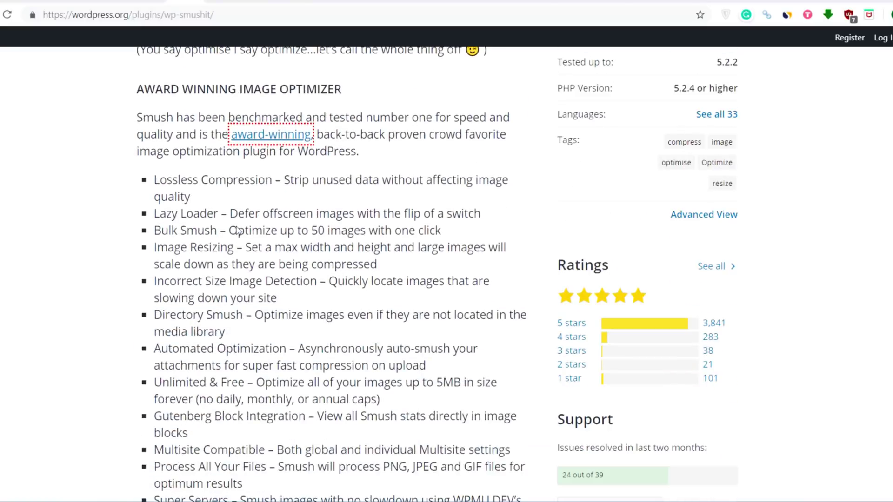
scroll(464, 245, "up", 8)
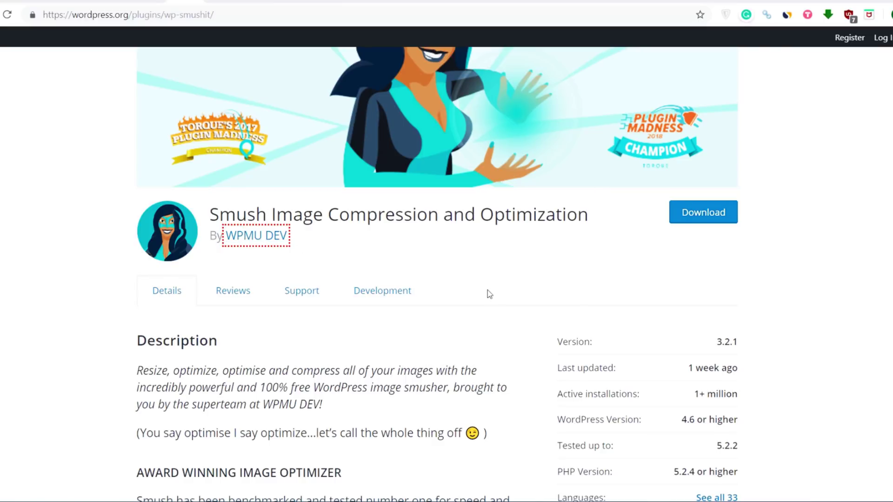
scroll(489, 294, "down", 8)
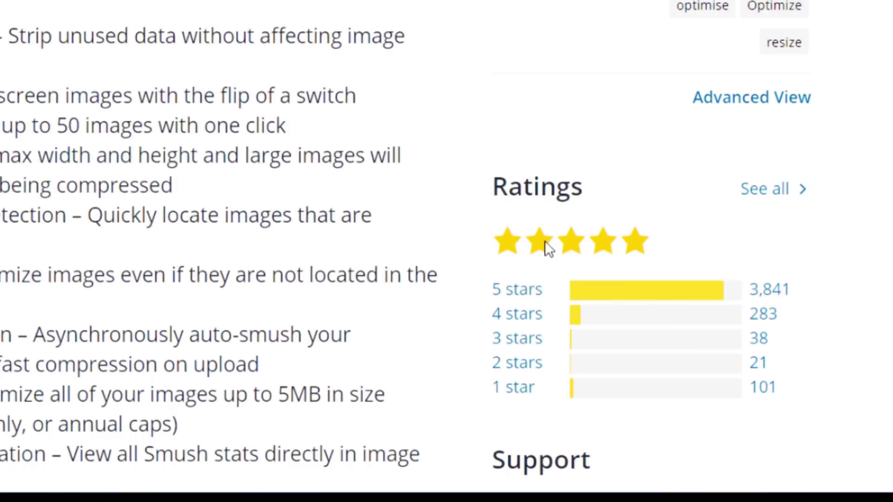
scroll(241, 351, "up", 7)
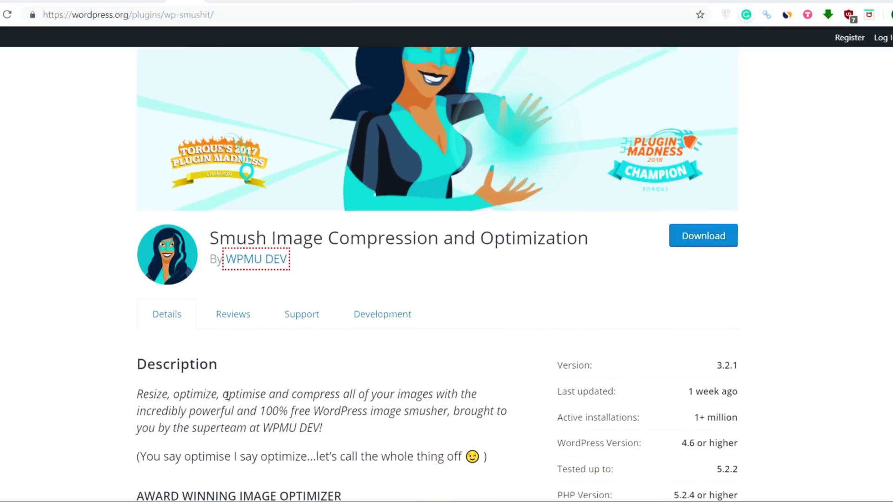
scroll(241, 351, "down", 4)
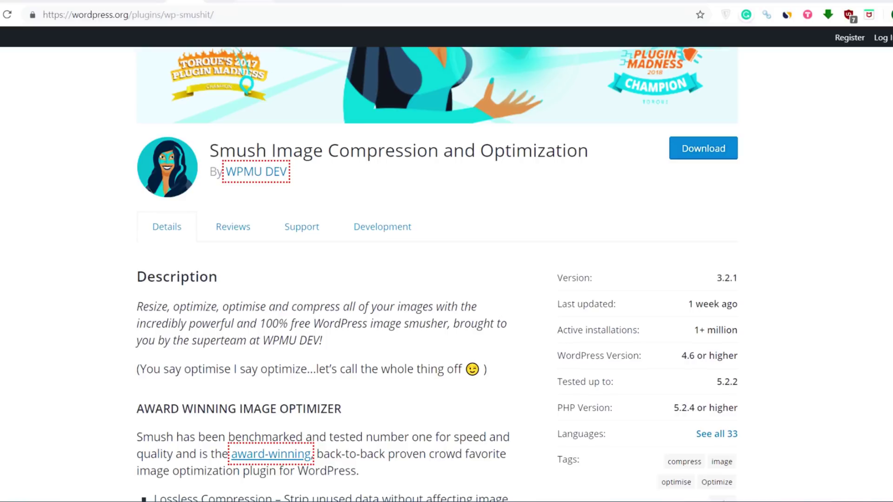
scroll(265, 129, "up", 3)
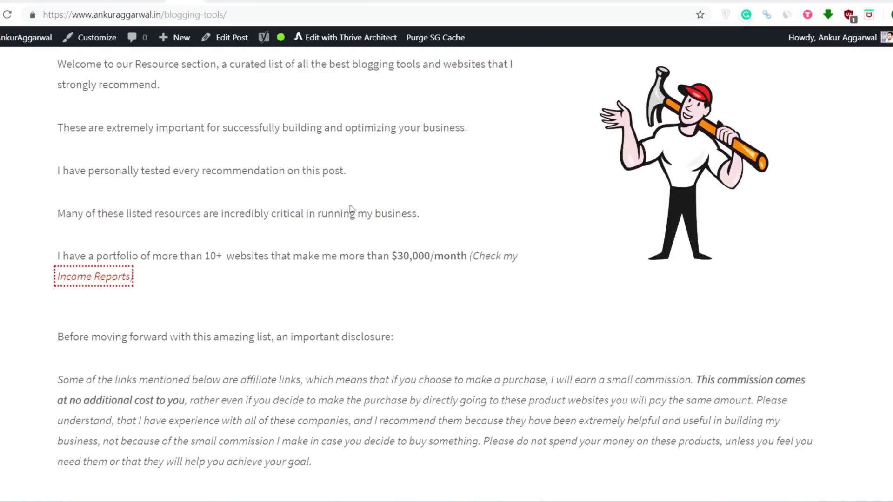
Browse the blogging tools page from its introduction through the Siteground, Hostgator, Thrive Themes Membership and Thrive Leads recommendations
scroll(350, 207, "up", 4)
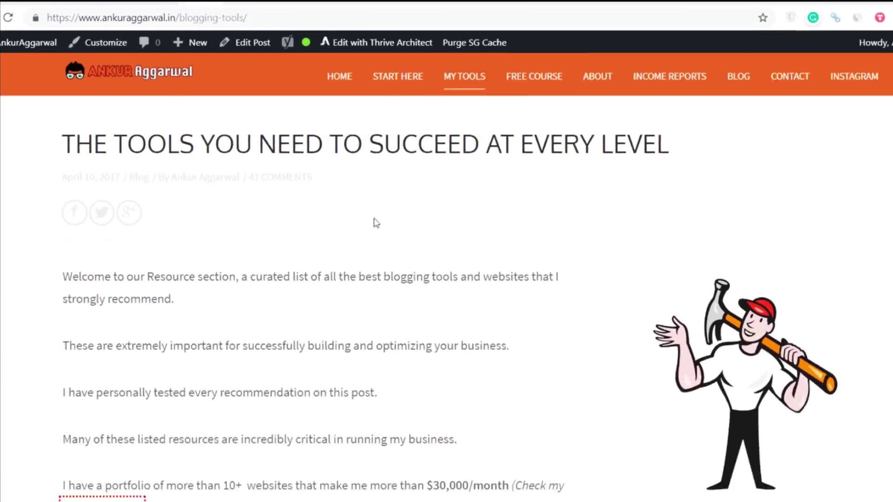
scroll(377, 223, "down", 7)
scroll(247, 313, "down", 7)
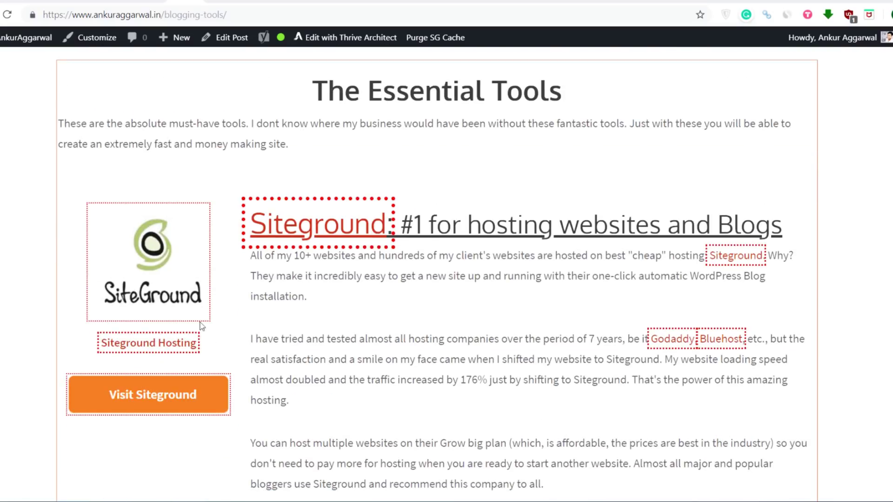
scroll(247, 313, "down", 15)
scroll(247, 318, "down", 5)
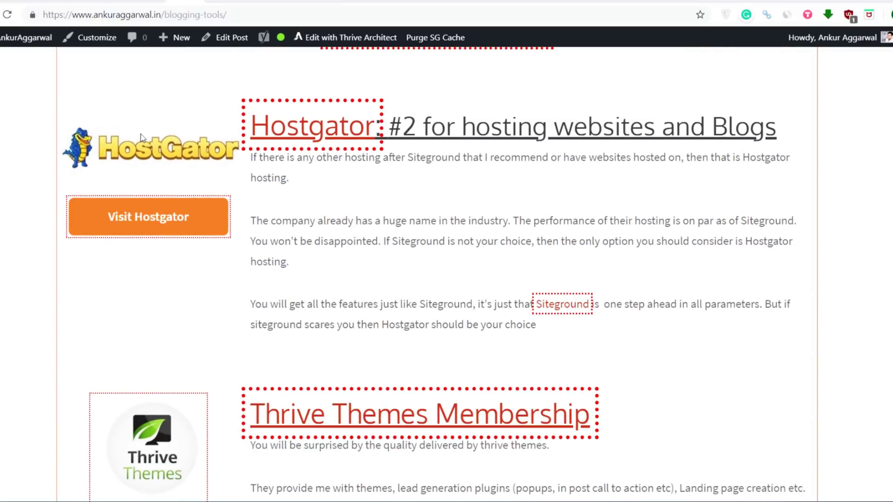
scroll(222, 362, "down", 6)
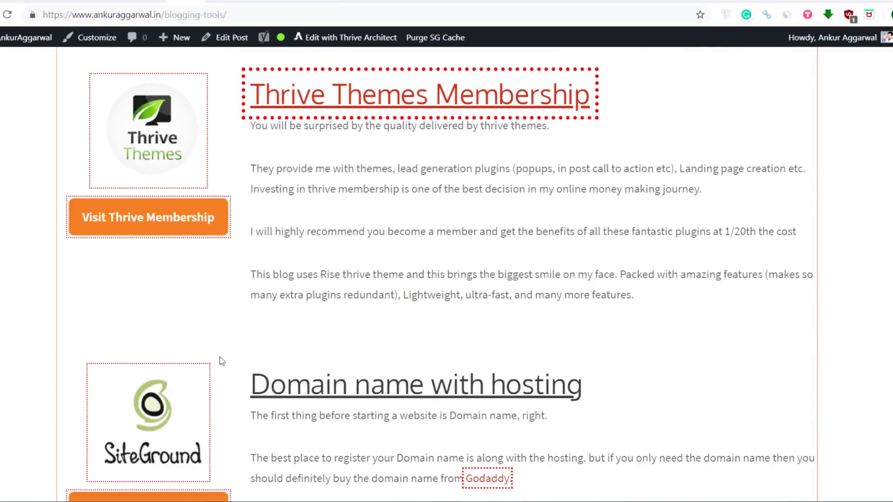
scroll(222, 362, "down", 18)
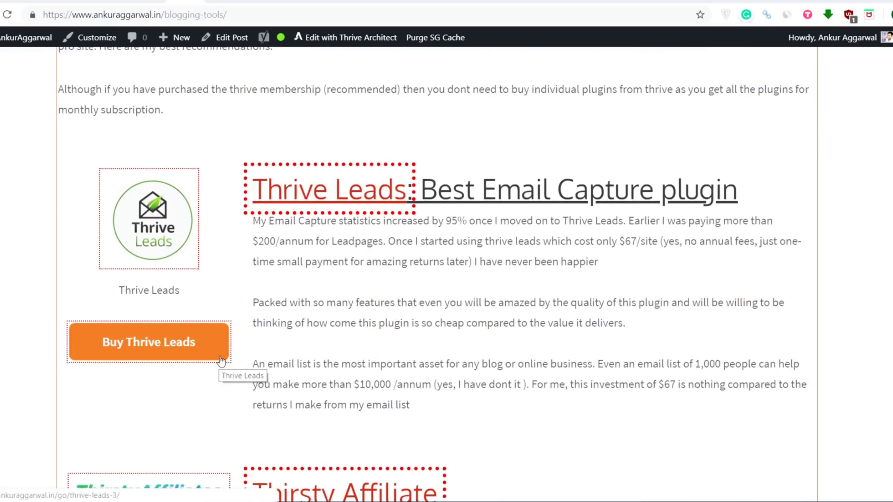
Return to the Siteground recommendation and the introduction of the blogging tools page
scroll(222, 362, "up", 20)
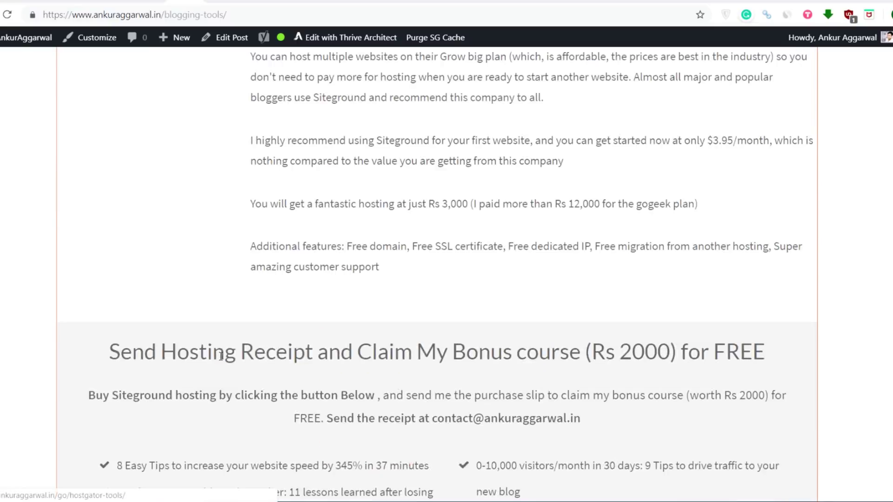
scroll(221, 357, "up", 8)
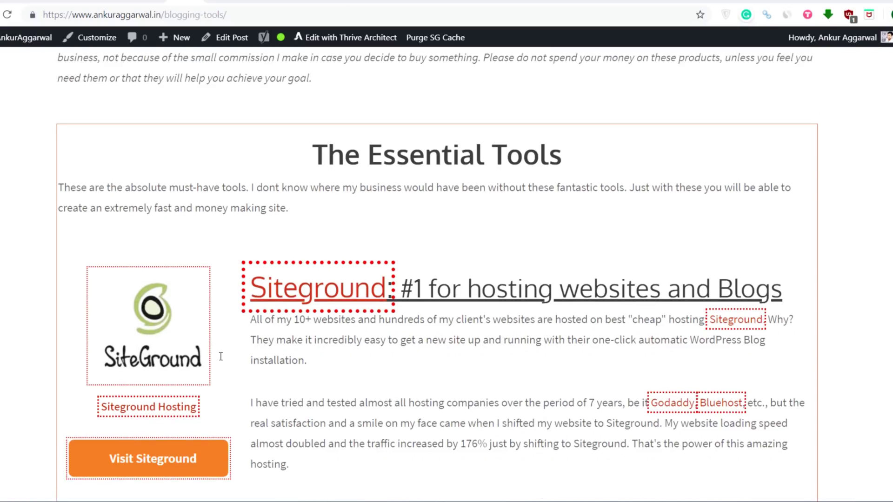
scroll(295, 391, "down", 5)
scroll(295, 396, "up", 7)
scroll(296, 393, "up", 9)
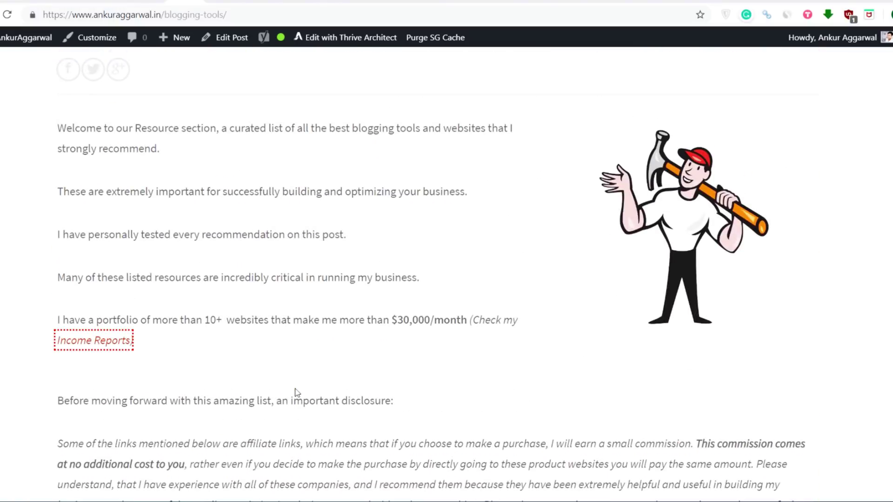
Review the domain name section and the free SEO tools section of the blogging tools page
scroll(296, 392, "down", 18)
scroll(296, 393, "down", 20)
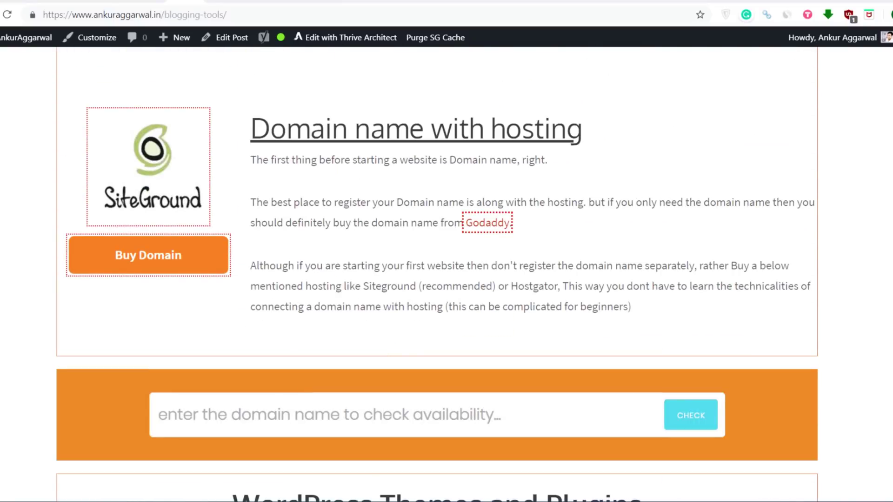
scroll(822, 257, "down", 20)
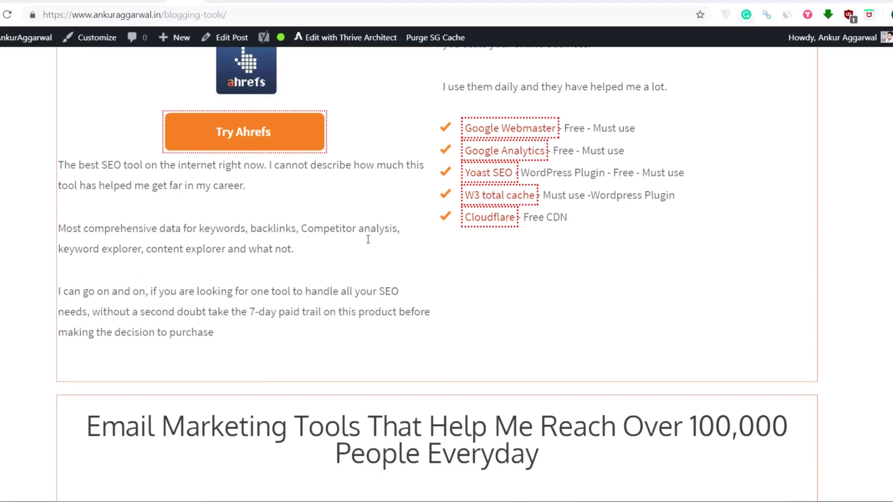
scroll(372, 210, "up", 5)
Reopen the Smush plugin page and read its description and award-winning image optimizer section
left_click(158, 1)
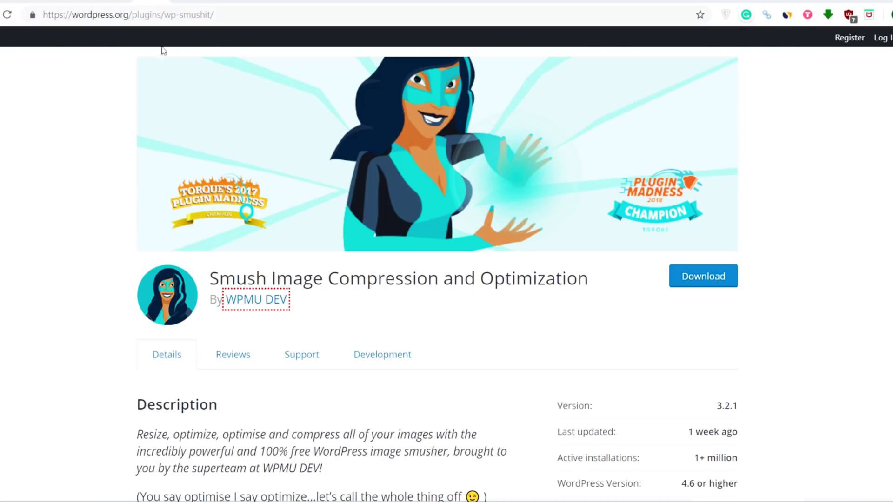
scroll(522, 393, "up", 3)
scroll(431, 406, "down", 5)
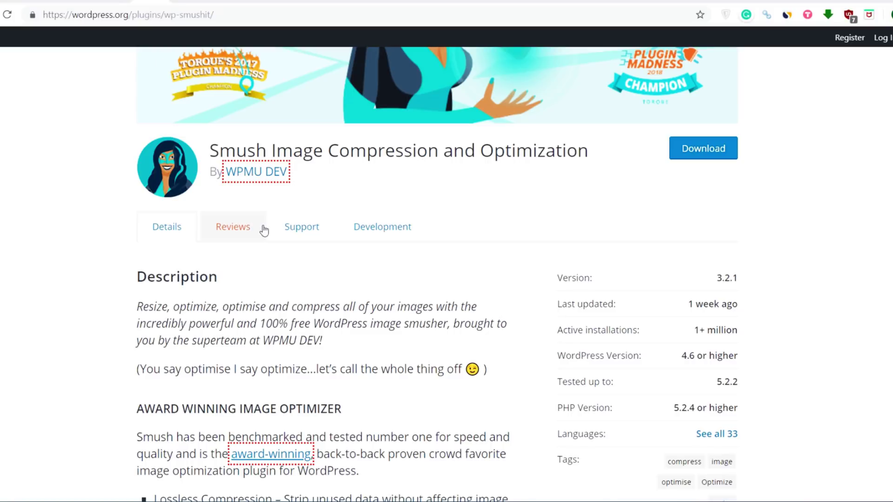
scroll(261, 230, "down", 4)
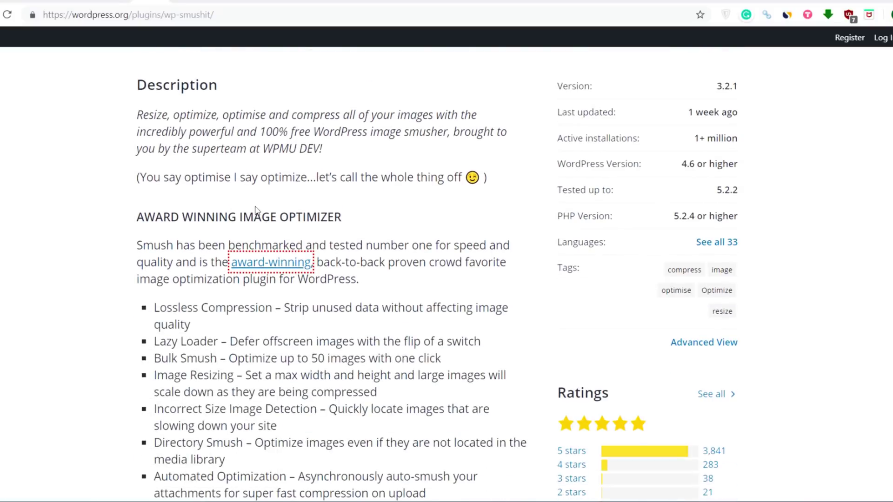
Glance at the Compress JPEG site and the Ahrefs section of the tools page, and return to Smush's description
key("ctrl+Tab")
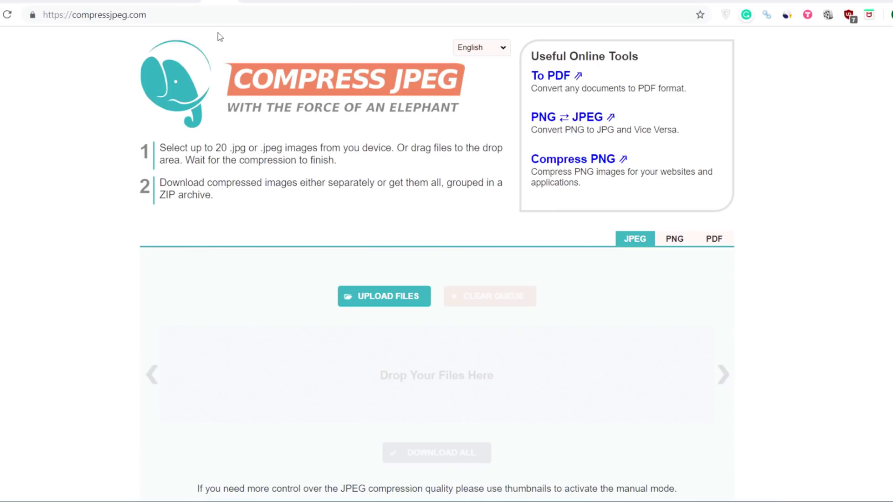
left_click(180, 1)
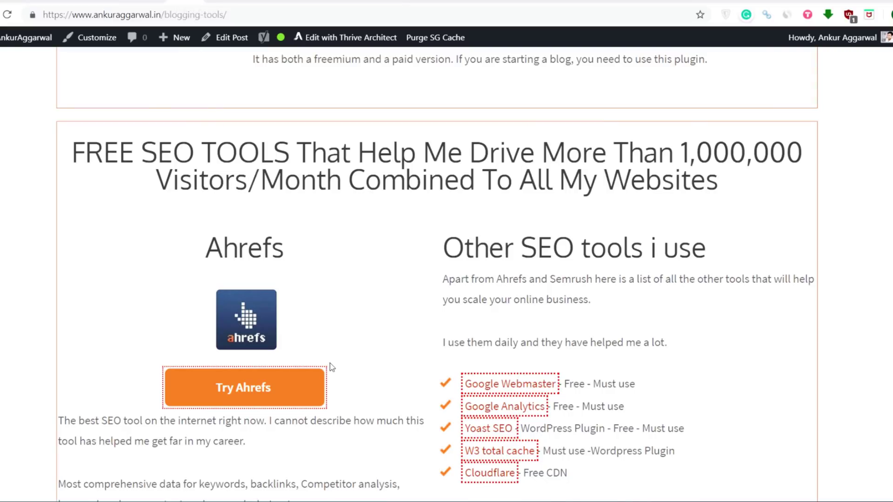
key("ctrl+shift+Tab")
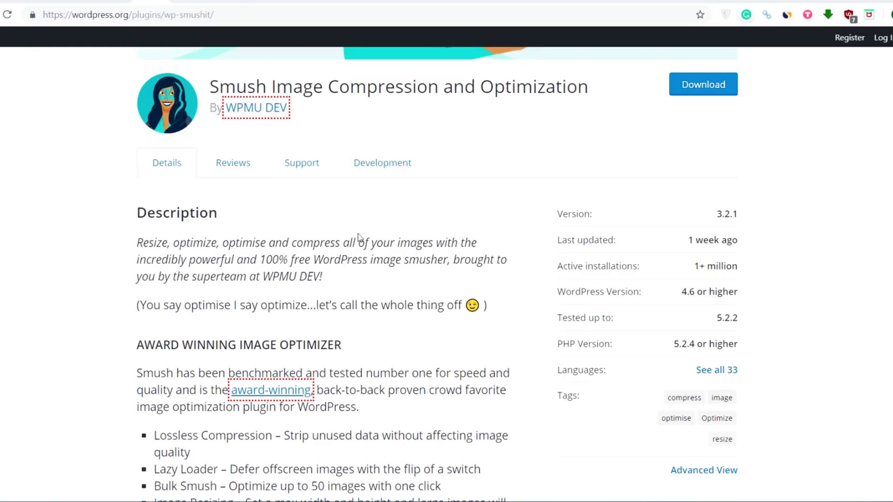
scroll(375, 291, "down", 3)
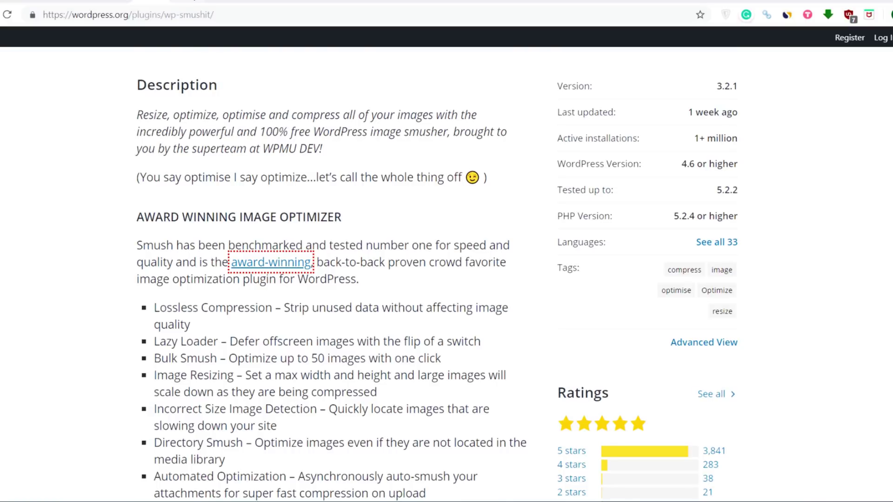
Skim the blogging tools page, including Upviral, the Siteground bonus offer, the affiliate disclosure and The Essential Tools section
key("ctrl+Tab")
scroll(437, 274, "down", 20)
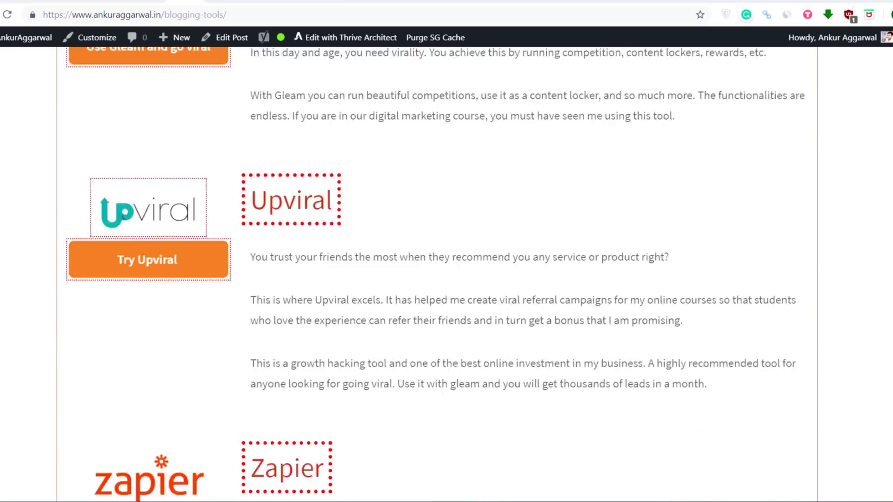
scroll(437, 274, "up", 20)
scroll(437, 275, "down", 10)
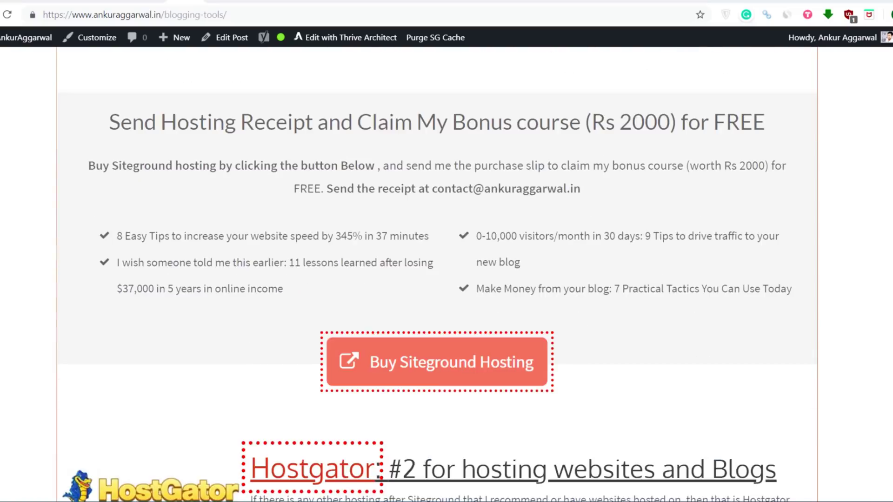
scroll(438, 274, "up", 10)
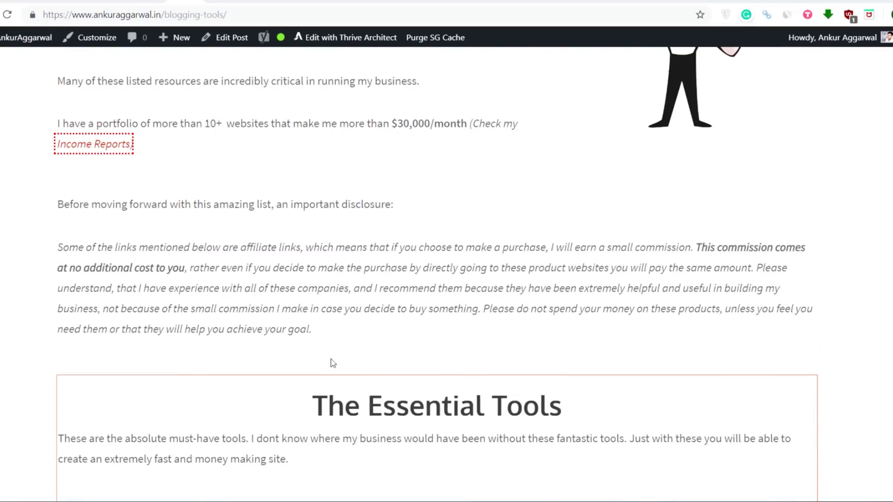
scroll(333, 363, "down", 5)
scroll(247, 307, "down", 4)
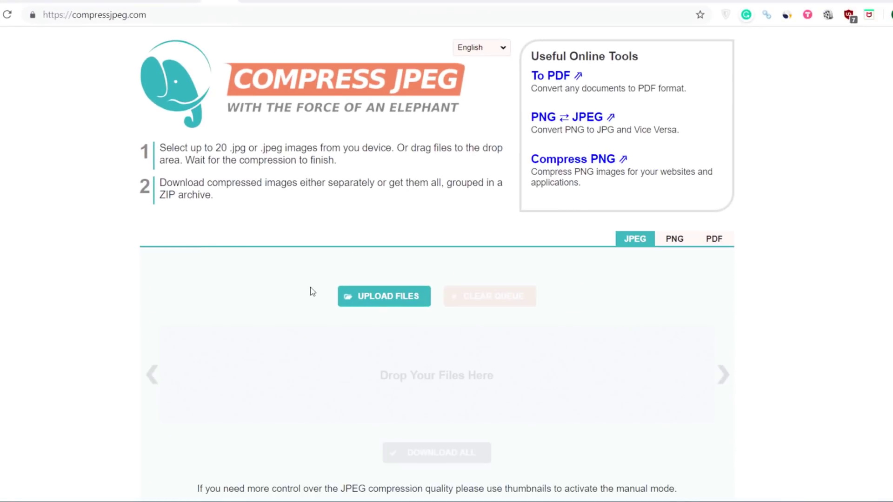
Compress the image IMG_0934 from the final selected folder by uploading it to compressjpeg.com
scroll(312, 291, "down", 3)
left_click(313, 293)
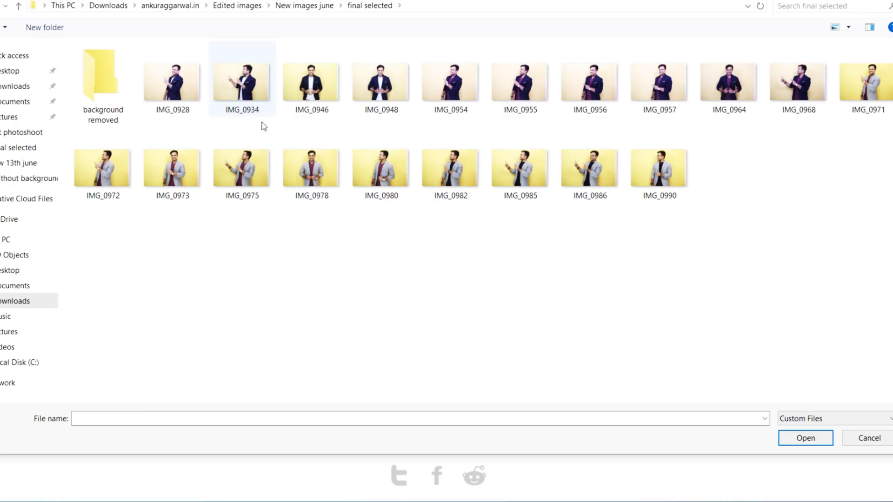
left_click(260, 95)
left_click(800, 435)
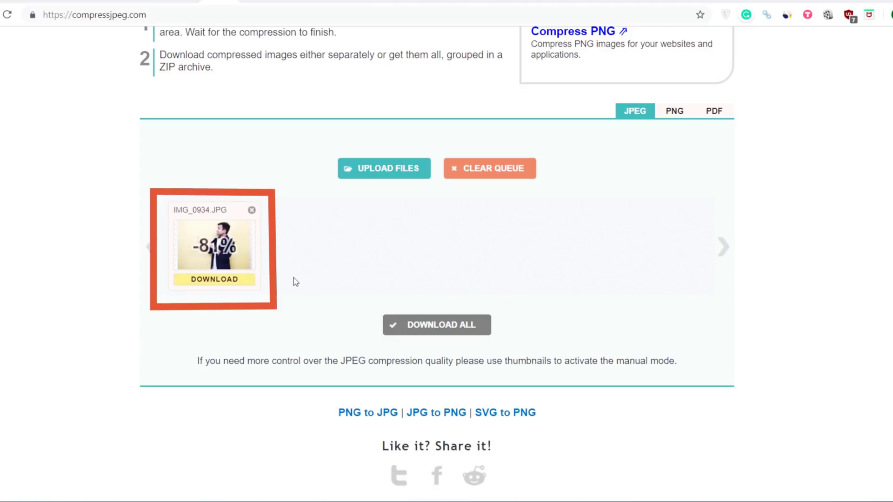
scroll(309, 346, "up", 3)
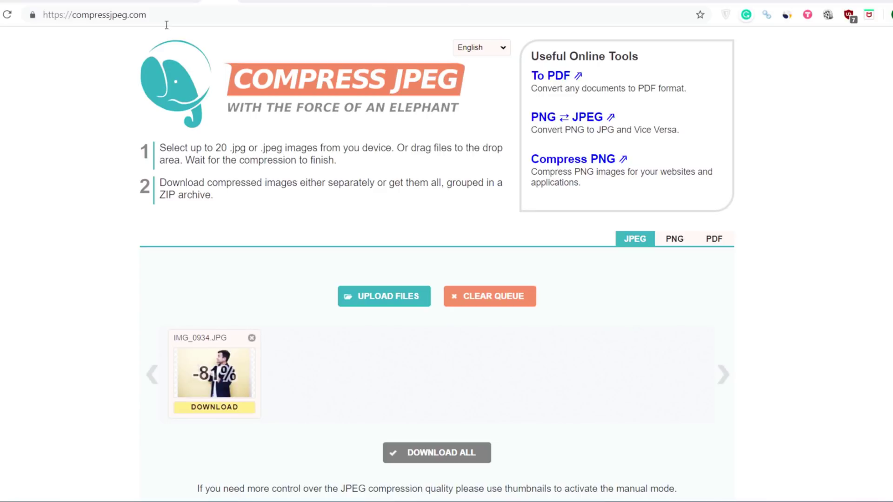
Revisit the Smush plugin page's title and description after the online image compression
left_click(143, 2)
scroll(276, 225, "down", 4)
scroll(221, 163, "up", 3)
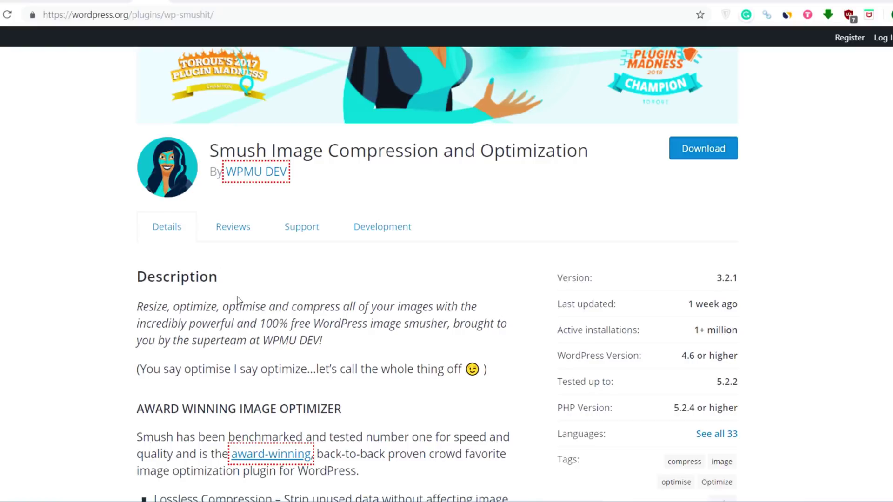
scroll(238, 300, "down", 3)
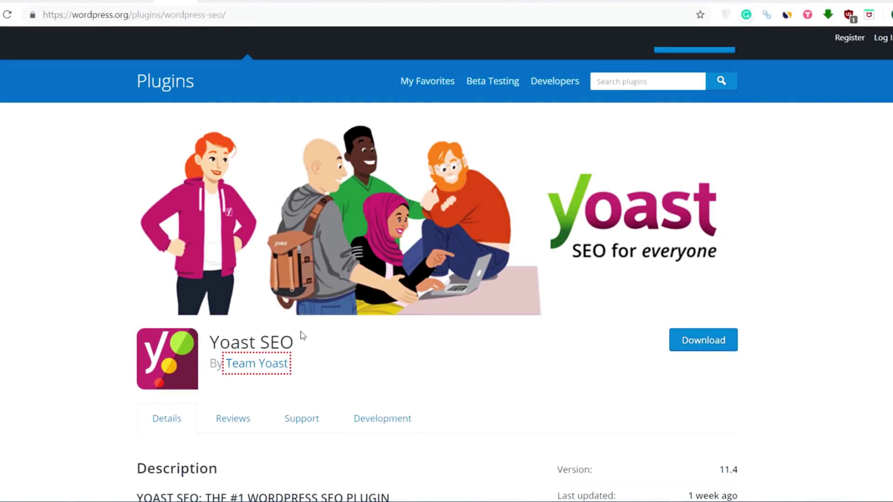
Look over the Yoast SEO plugin page, including its description, WordPress SEO feature list and ratings
scroll(305, 324, "down", 5)
scroll(305, 324, "down", 12)
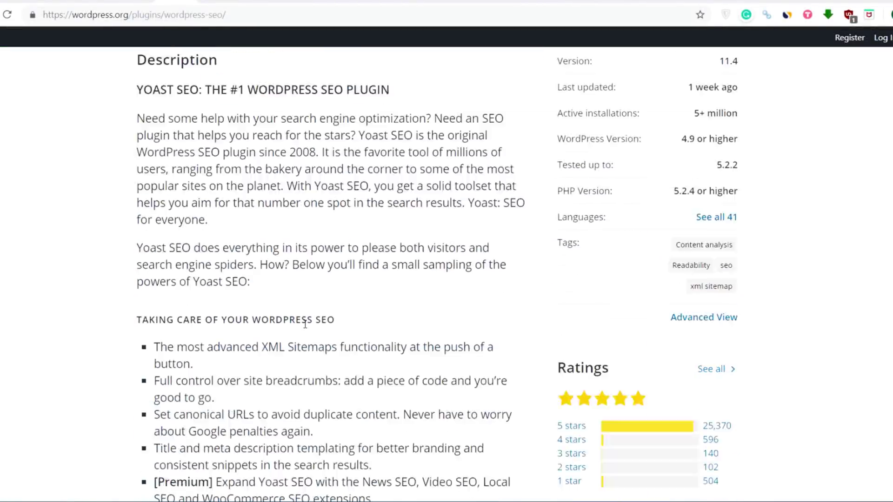
scroll(305, 324, "up", 13)
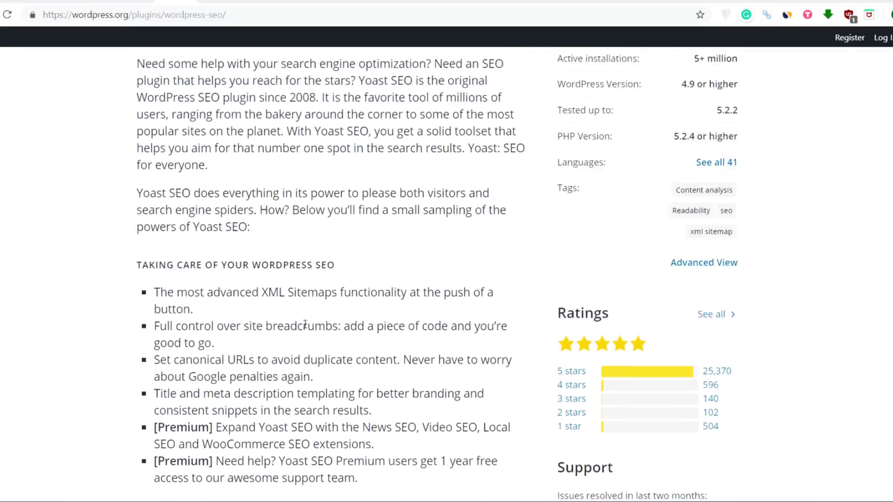
scroll(305, 324, "down", 6)
scroll(297, 321, "up", 6)
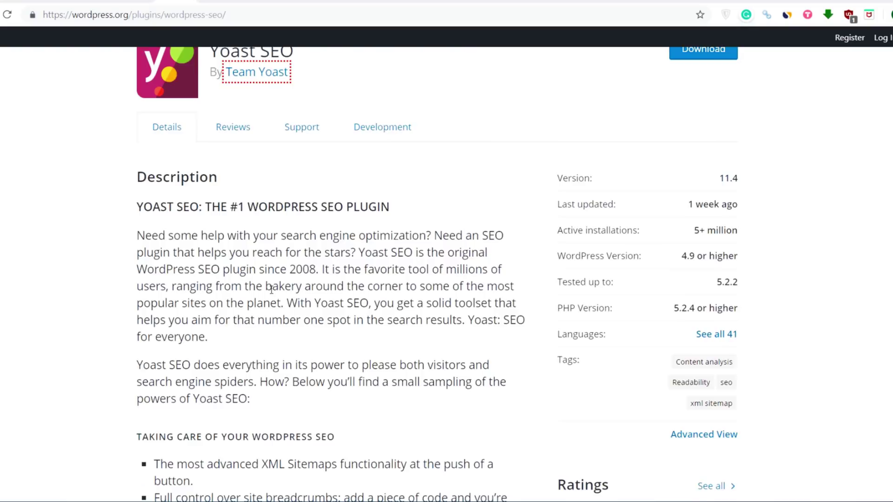
Check the star ratings breakdown on the Yoast SEO plugin page and return to its header
scroll(469, 379, "down", 5)
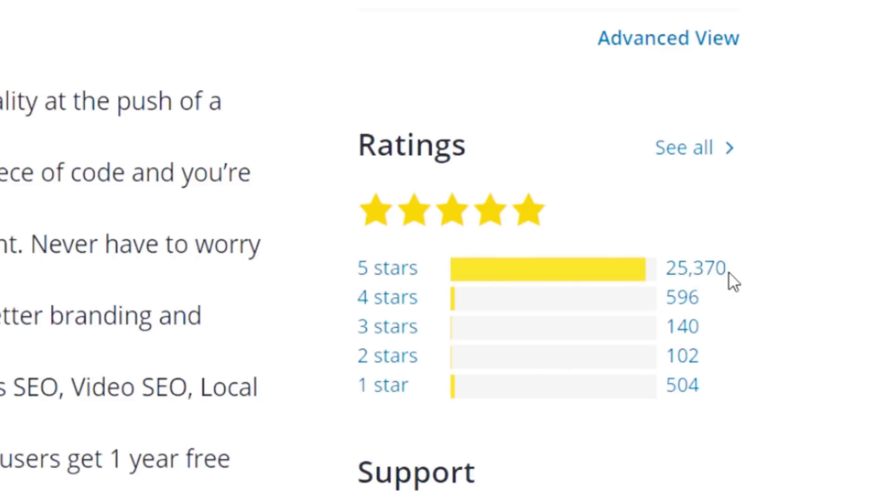
scroll(438, 169, "up", 4)
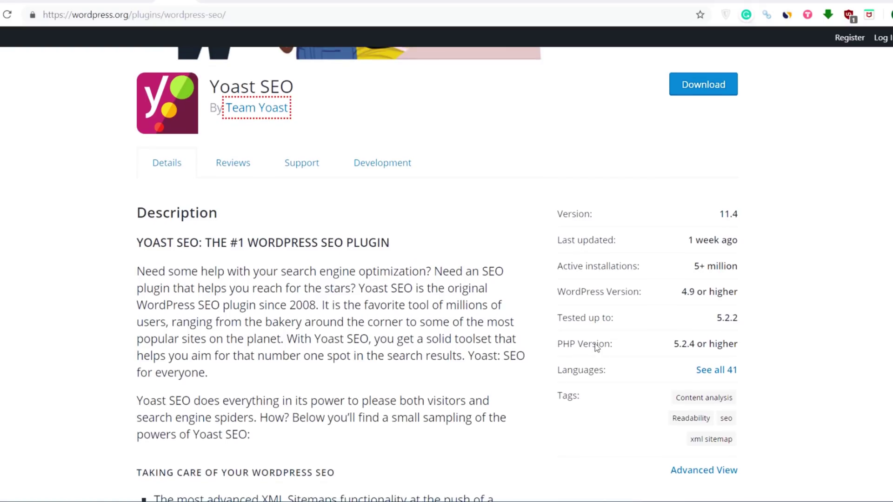
scroll(595, 346, "up", 7)
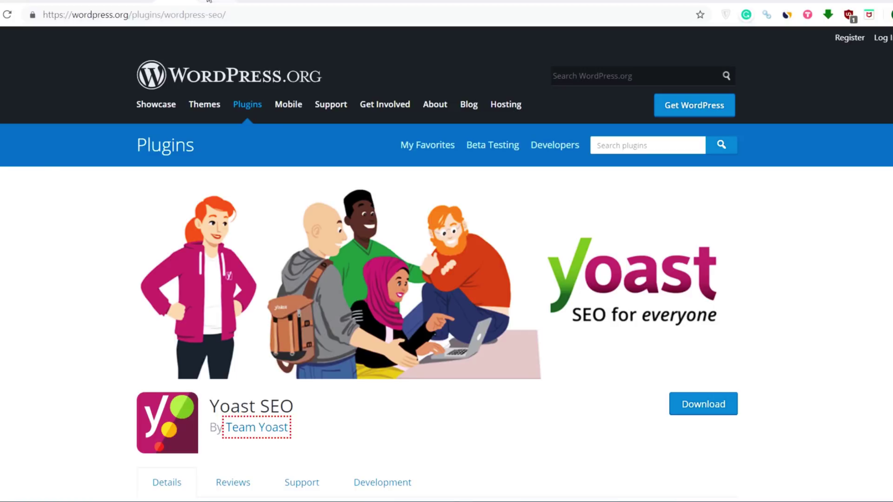
Open the Yoast SEO settings in a new tab from the site's list of active plugins
left_click(208, 1)
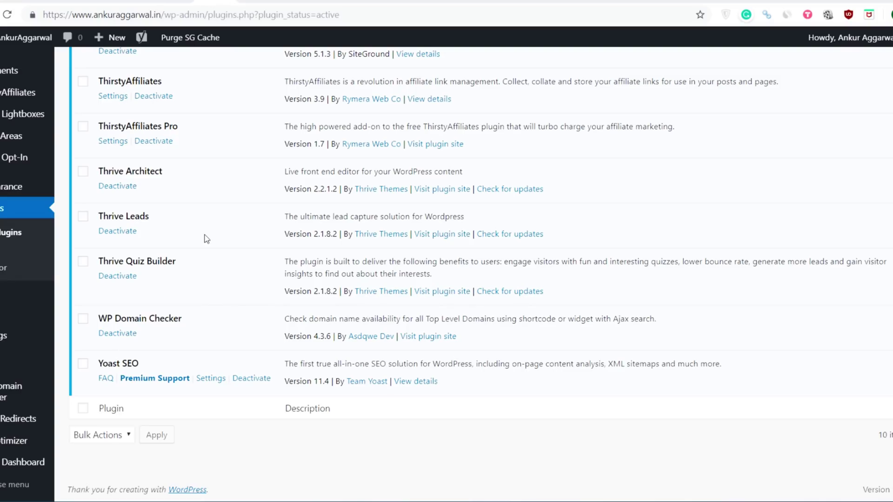
right_click(204, 380)
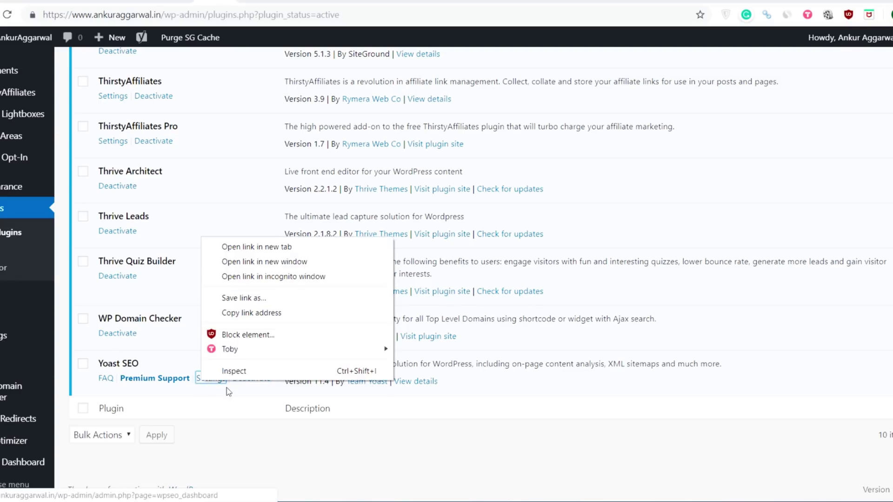
left_click(246, 245)
Open the May 2019 income report post for editing and go to its Yoast SEO section
left_click(232, 4)
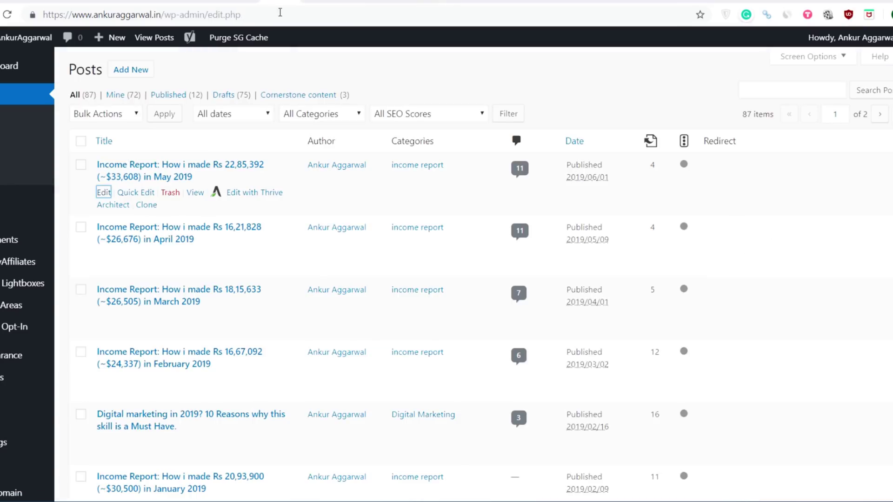
left_click(172, 166)
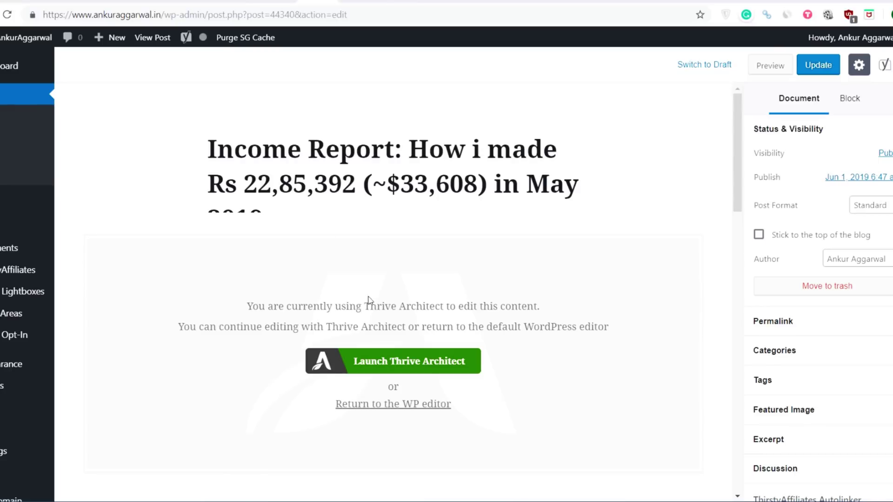
scroll(368, 298, "down", 15)
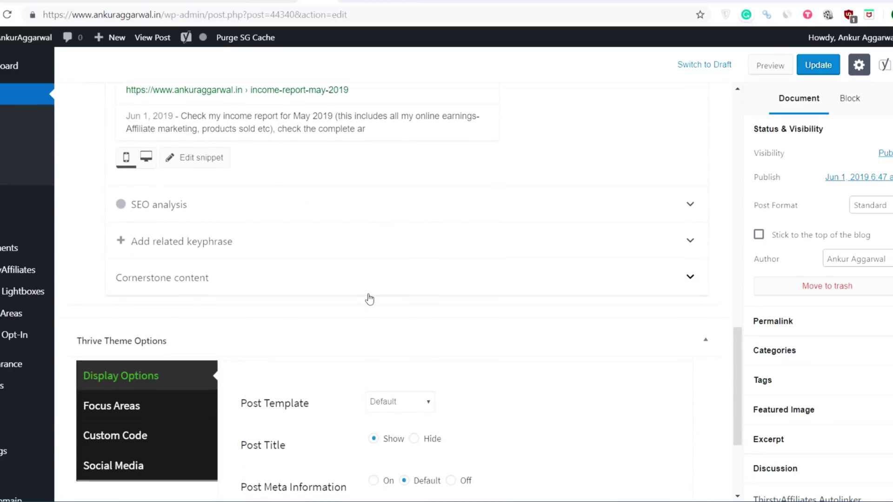
scroll(294, 286, "up", 4)
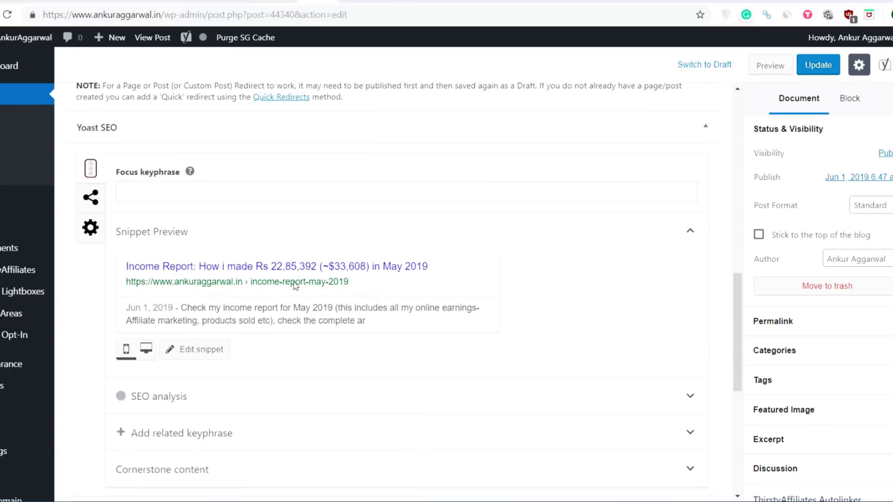
Open the post's snippet editor and inspect its SEO title, slug and meta description
left_click(243, 267)
scroll(229, 313, "down", 3)
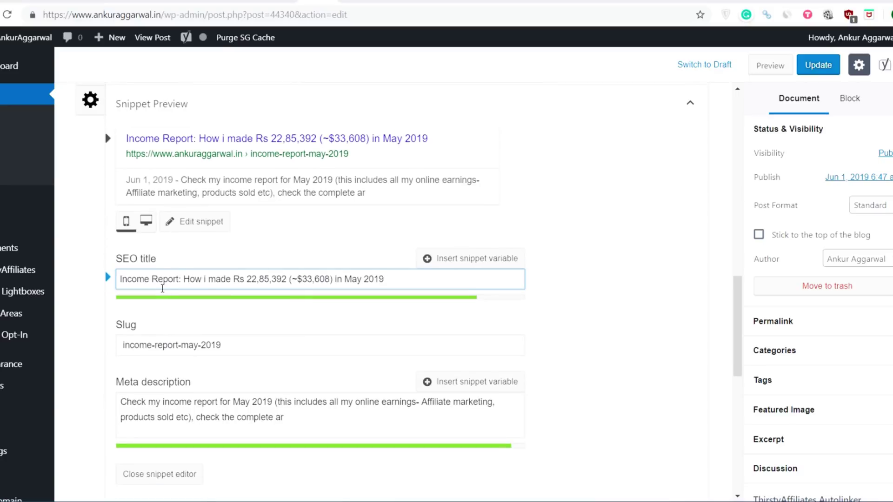
left_click(181, 418)
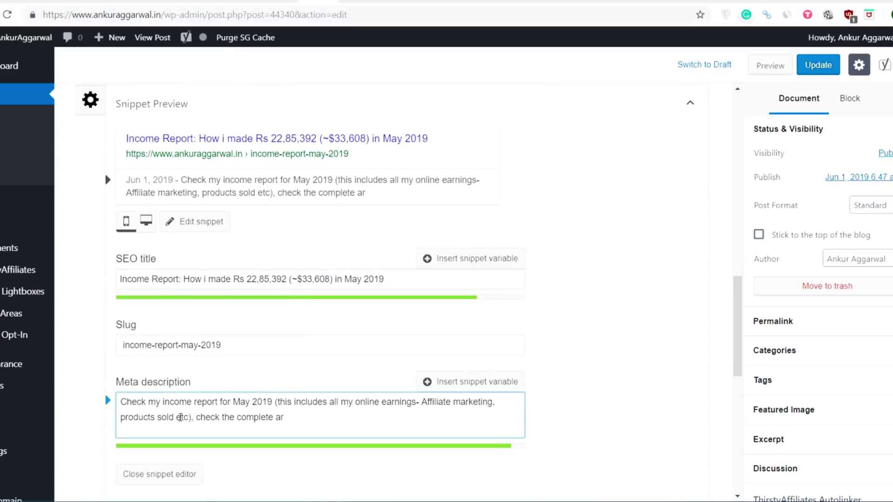
Review the post's Facebook sharing fields and advanced search-engine visibility options in Yoast SEO, ending back at the snippet fields
scroll(181, 417, "up", 5)
left_click(91, 261)
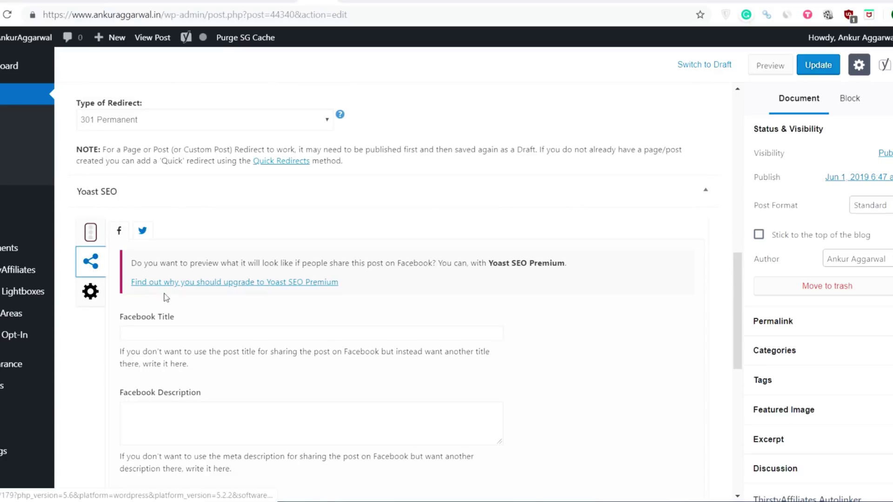
scroll(191, 365, "down", 3)
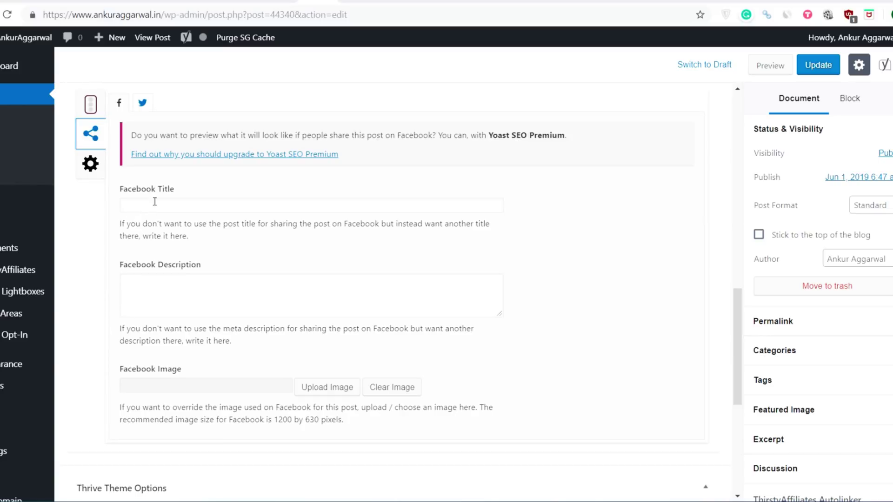
left_click(91, 163)
left_click(178, 156)
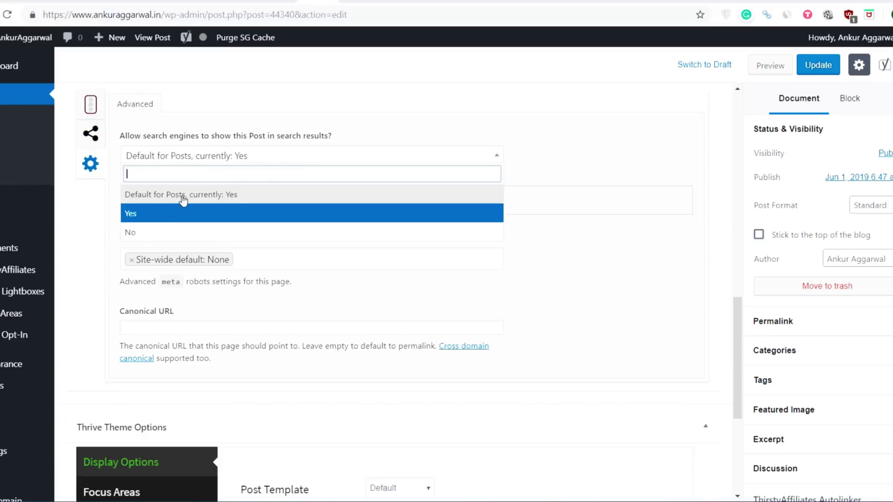
left_click(285, 135)
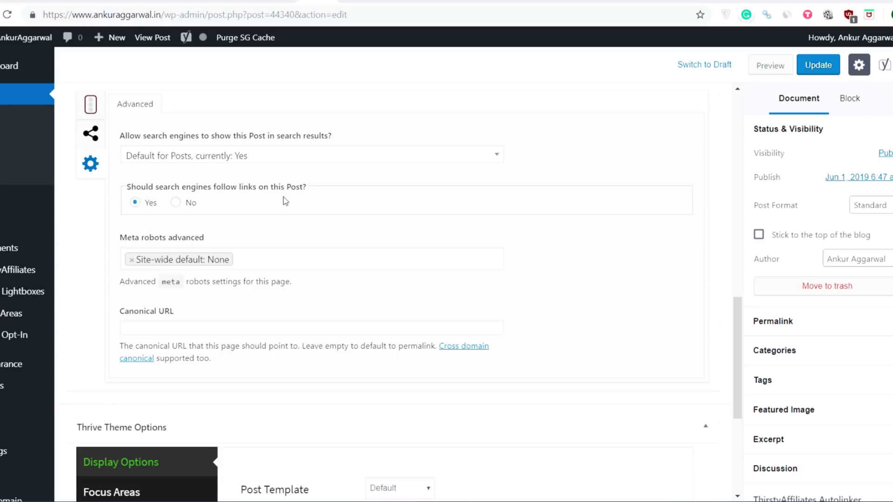
left_click(90, 102)
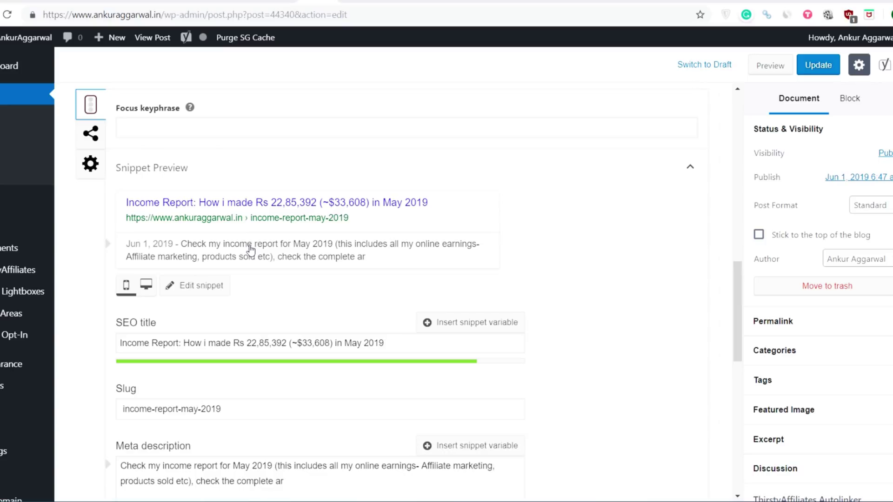
scroll(251, 251, "down", 3)
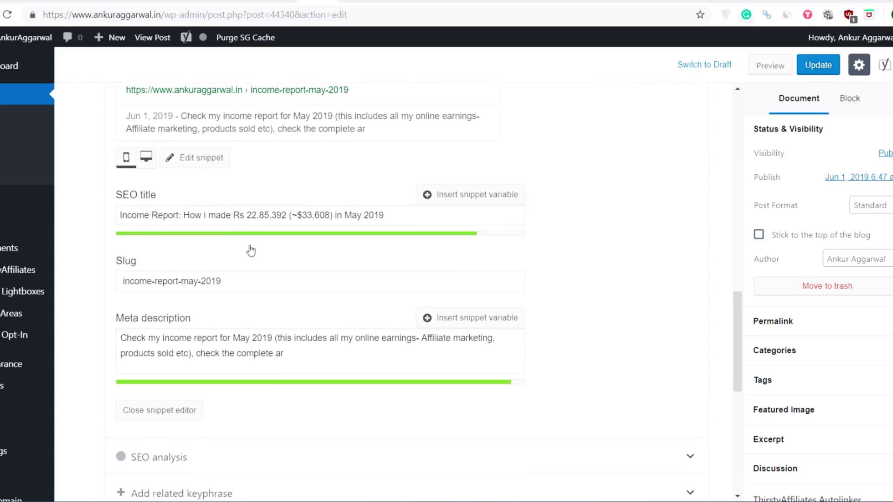
Switch to the Yoast SEO general settings and open the Features section
left_click(275, 3)
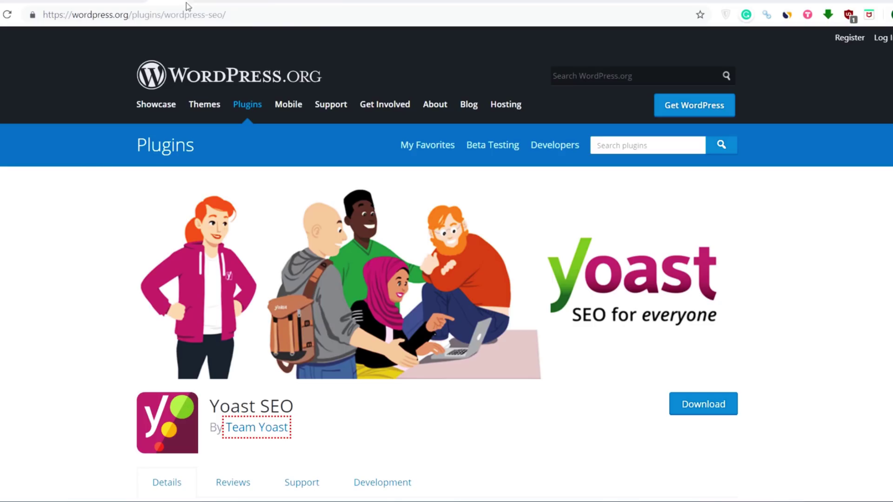
left_click(297, 3)
left_click(326, 2)
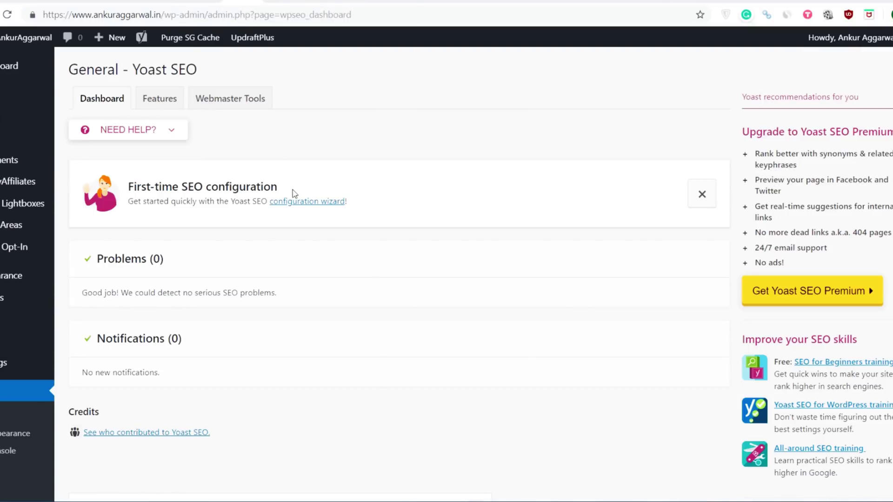
left_click(154, 96)
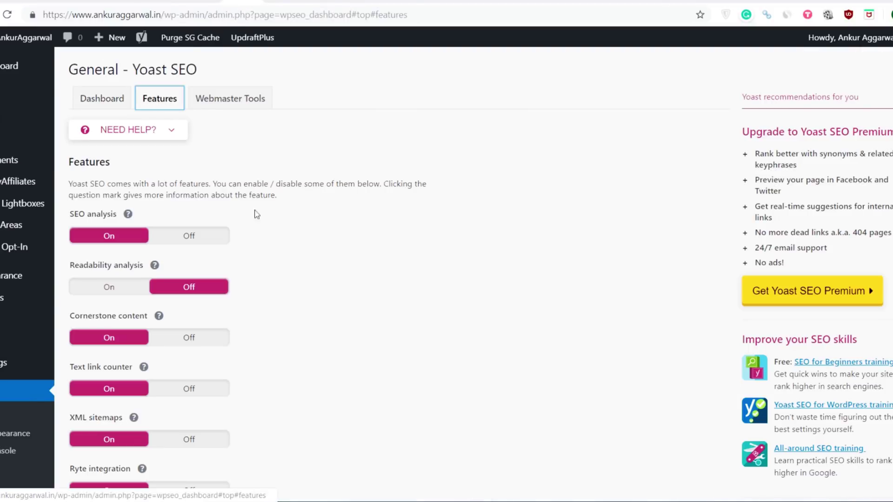
Examine the Yoast SEO feature toggles, from SEO analysis and XML sitemaps to the security setting for authors
scroll(265, 216, "down", 3)
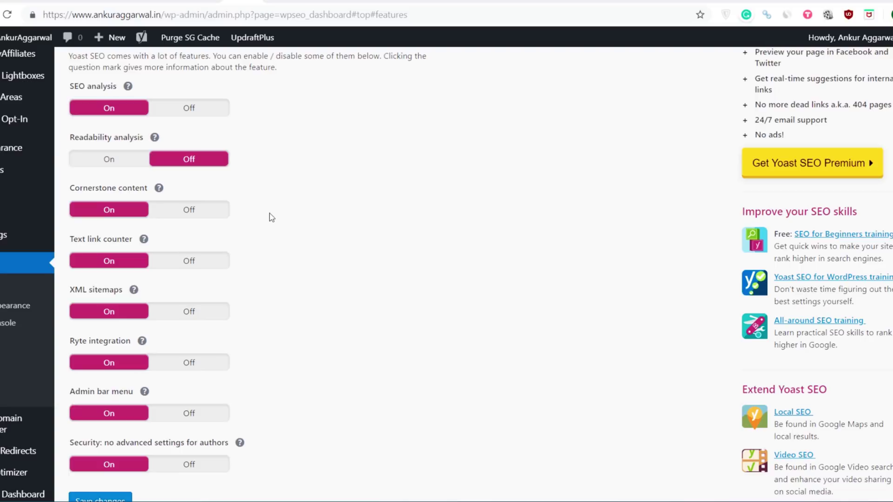
scroll(278, 240, "down", 2)
scroll(259, 225, "up", 2)
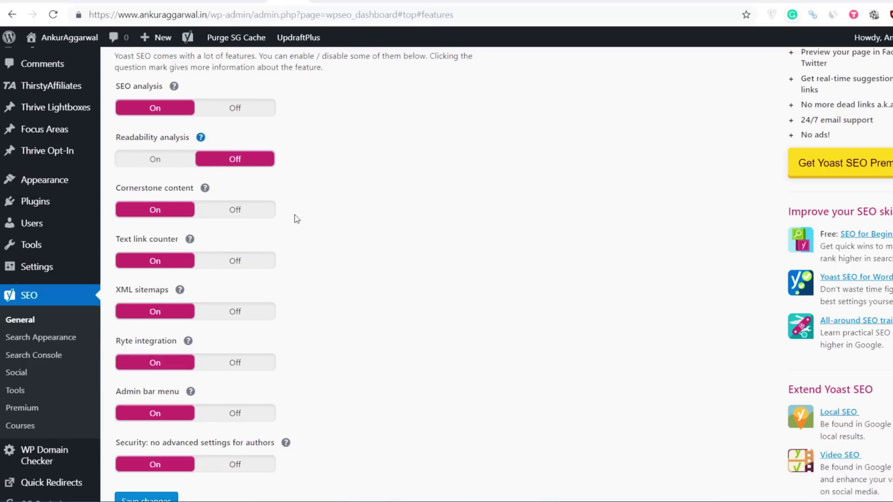
scroll(351, 259, "down", 2)
scroll(351, 259, "up", 2)
scroll(351, 259, "up", 1)
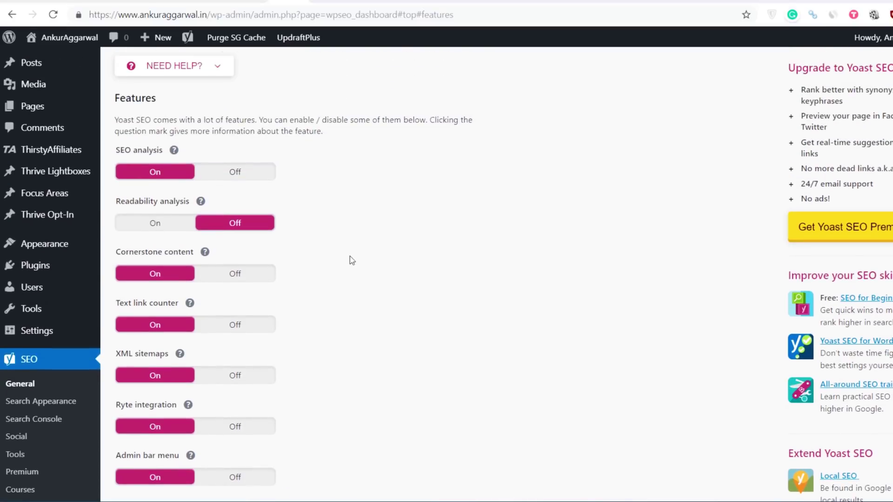
scroll(350, 259, "down", 2)
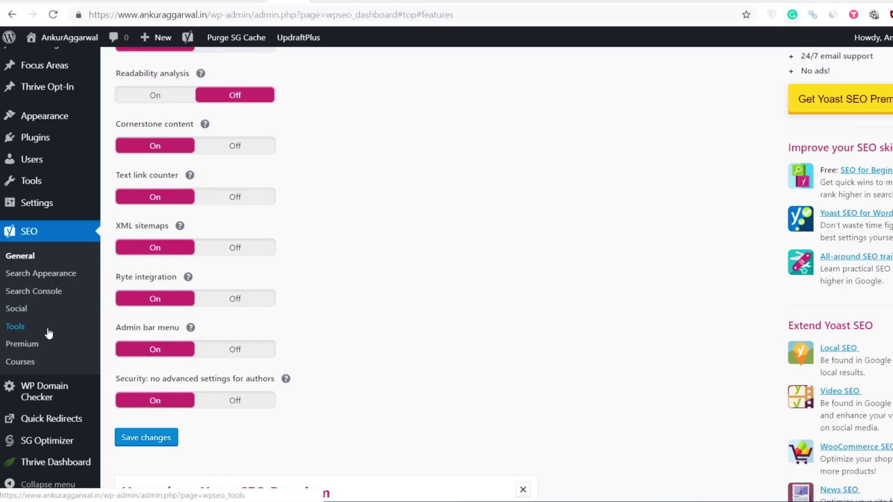
scroll(261, 319, "up", 3)
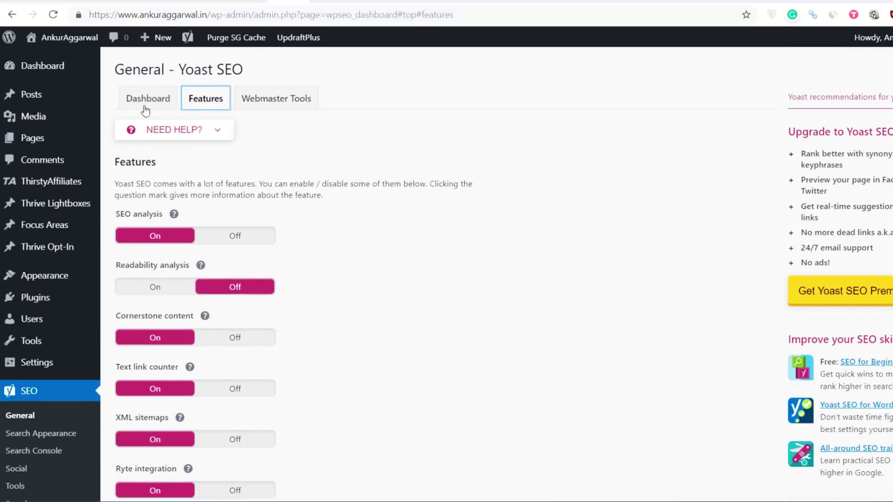
Glance at the Webmaster Tools settings and open the Content Types section of Search Appearance
left_click(277, 98)
scroll(72, 405, "down", 3)
left_click(58, 309)
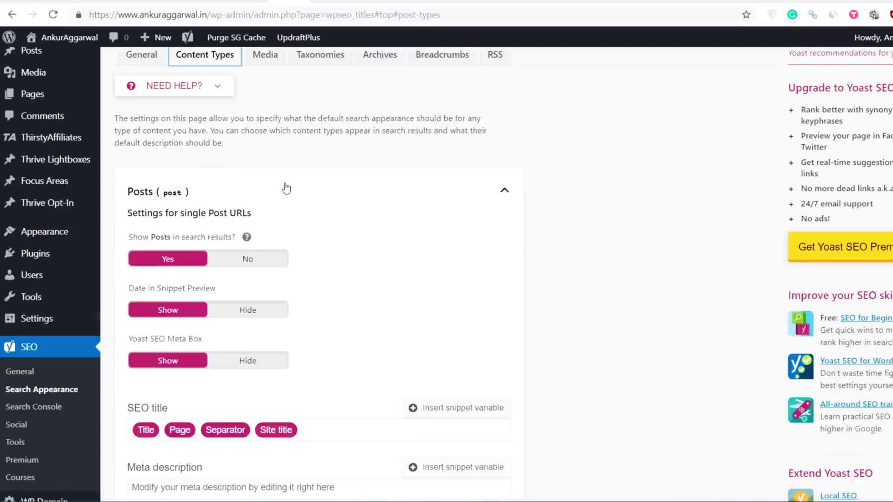
left_click(189, 91)
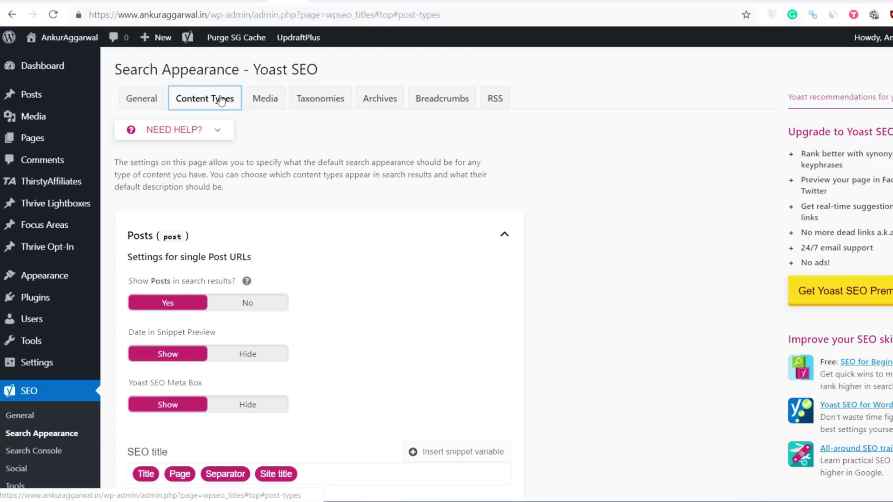
Look over the Content Types defaults for Posts and expand the Thrive Lightboxes settings
scroll(392, 262, "down", 4)
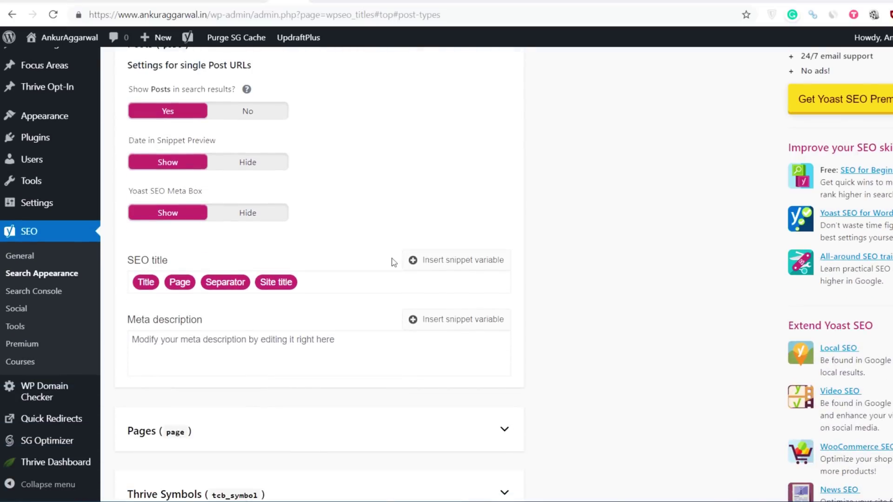
scroll(393, 261, "down", 4)
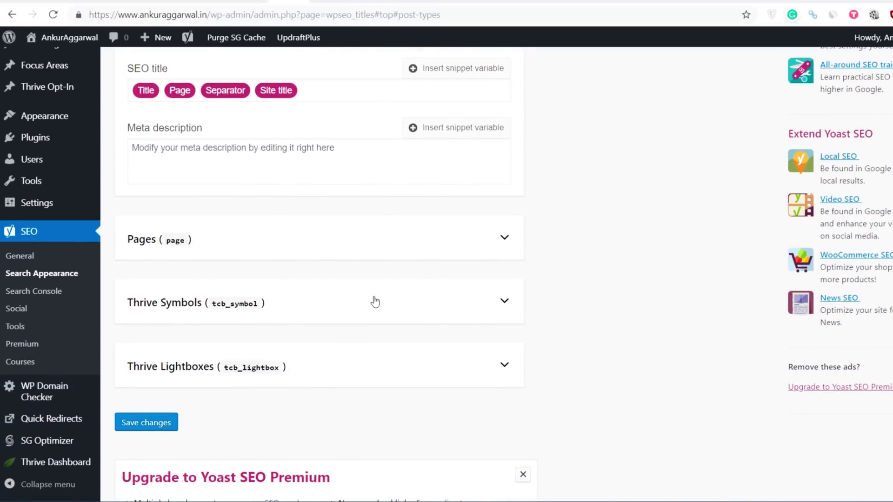
left_click(344, 365)
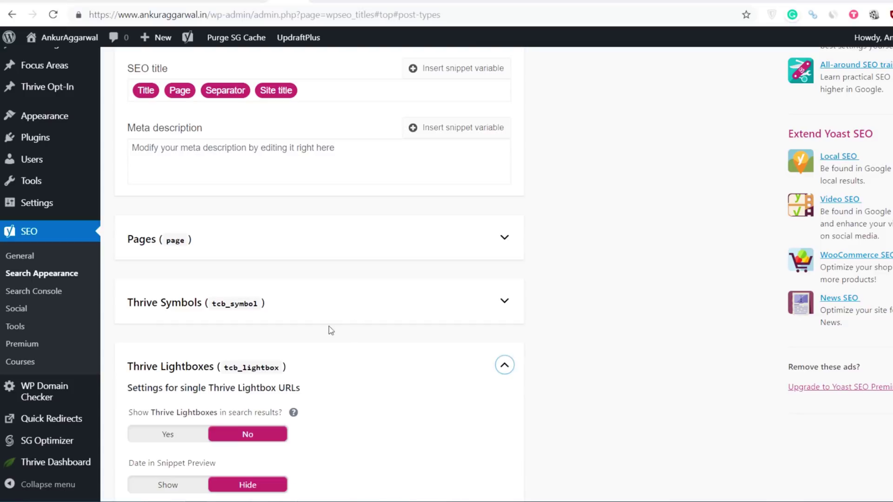
scroll(205, 437, "up", 2)
scroll(208, 432, "up", 4)
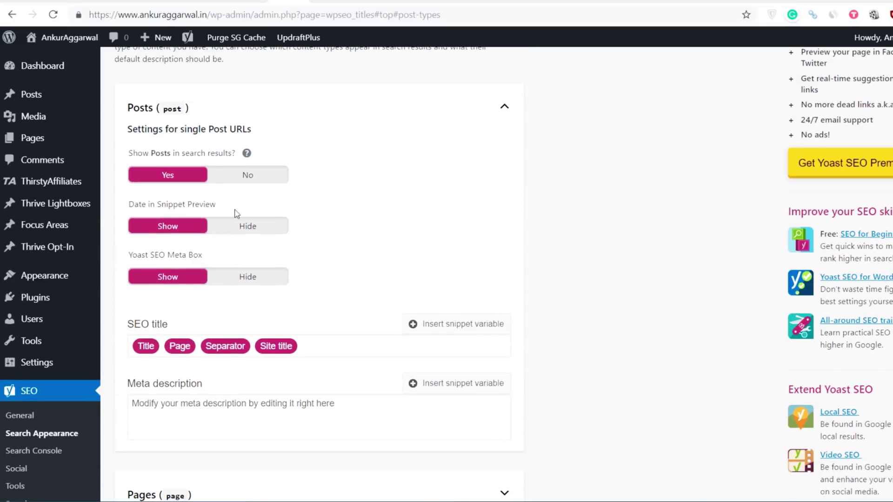
scroll(227, 362, "down", 3)
scroll(227, 363, "up", 5)
Review the Taxonomies, Archives and Media sections of the Search Appearance settings
left_click(320, 99)
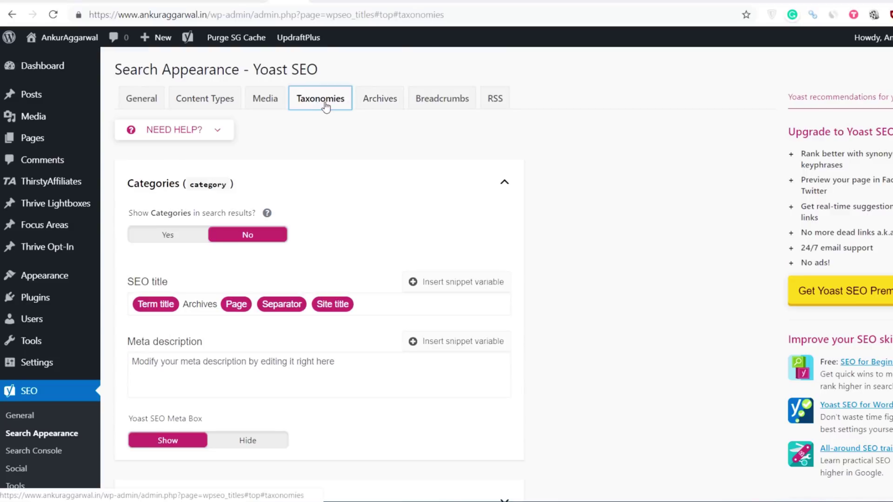
scroll(303, 222, "down", 1)
scroll(292, 180, "up", 2)
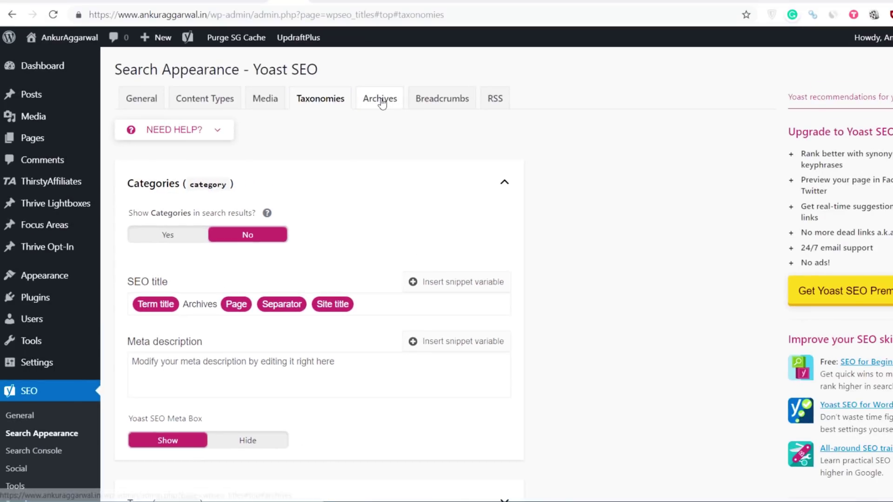
left_click(382, 104)
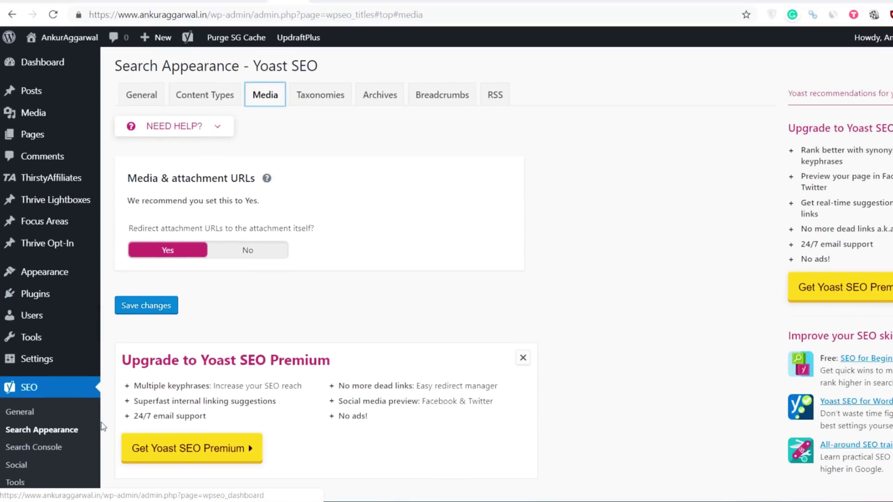
scroll(99, 428, "down", 2)
scroll(99, 429, "up", 2)
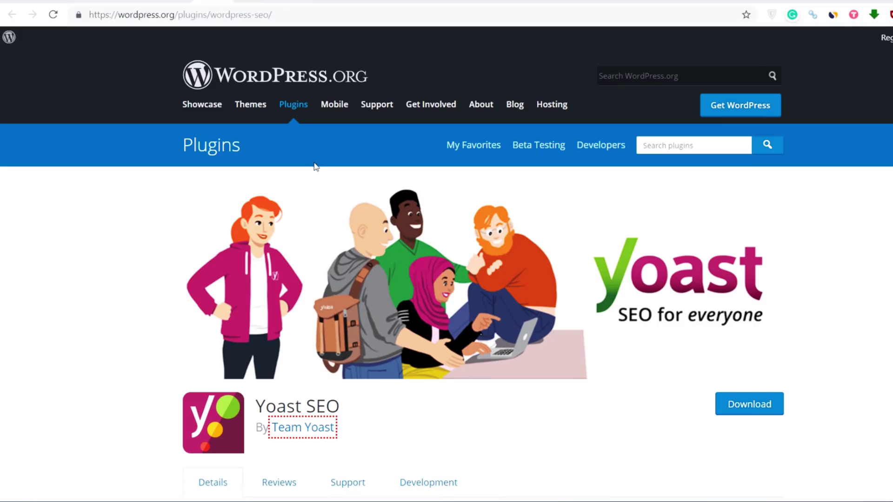
Look over the Yoast SEO plugin page on WordPress.org, including its free and Premium feature lists
scroll(339, 241, "down", 7)
scroll(339, 241, "down", 13)
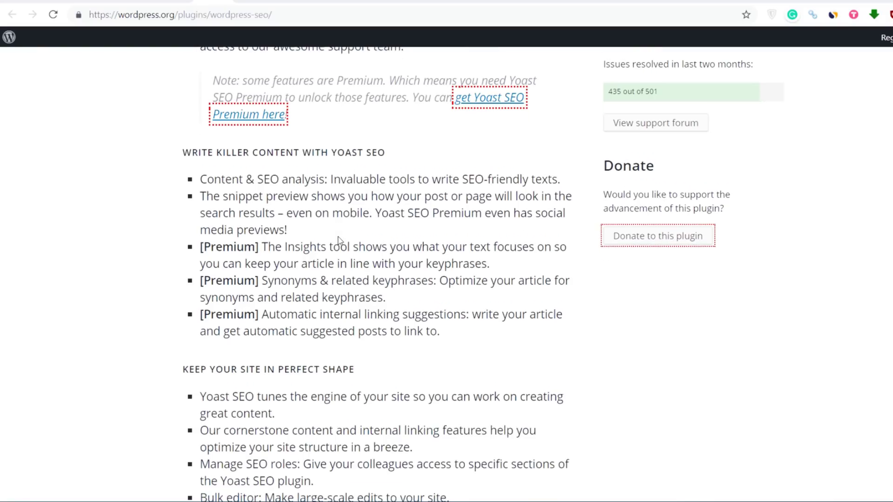
scroll(338, 240, "down", 5)
scroll(338, 240, "up", 20)
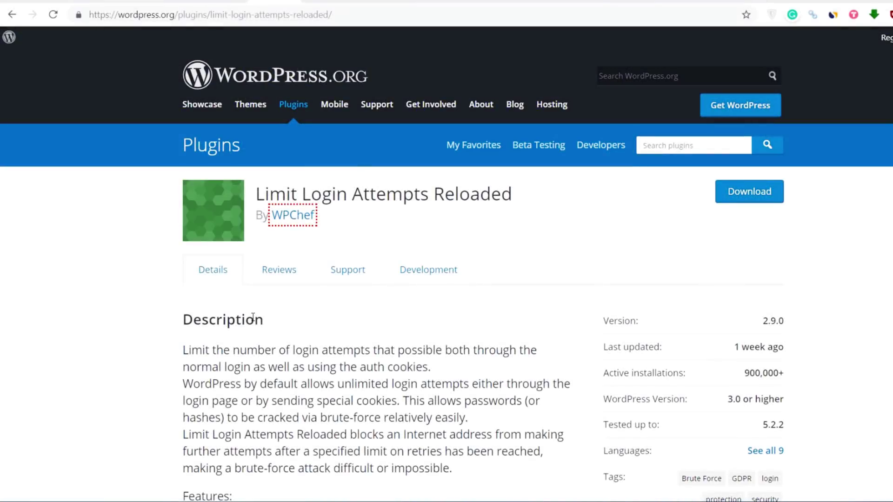
Read the description and feature list on the Limit Login Attempts Reloaded plugin page
scroll(253, 317, "down", 5)
scroll(253, 318, "up", 5)
scroll(519, 213, "down", 3)
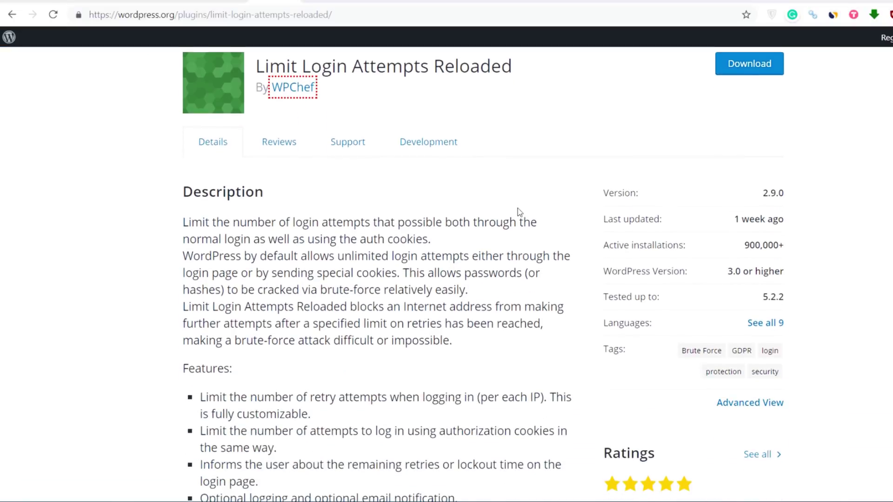
scroll(519, 213, "down", 4)
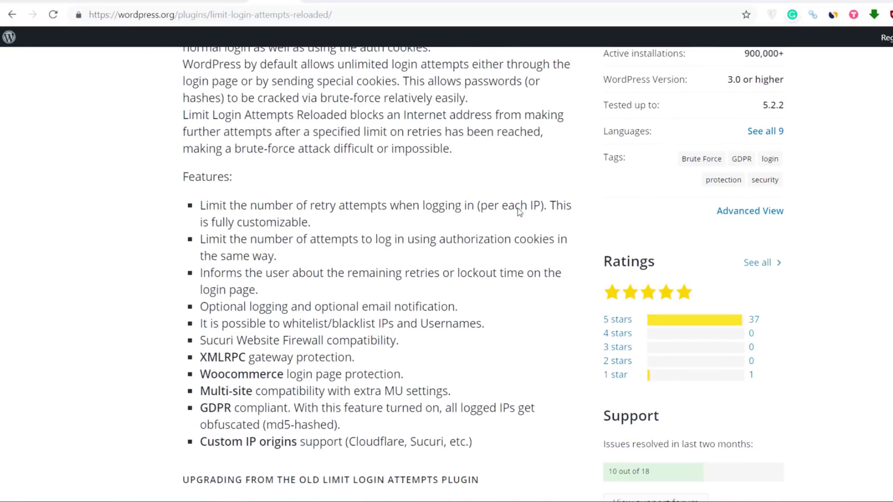
scroll(517, 209, "up", 8)
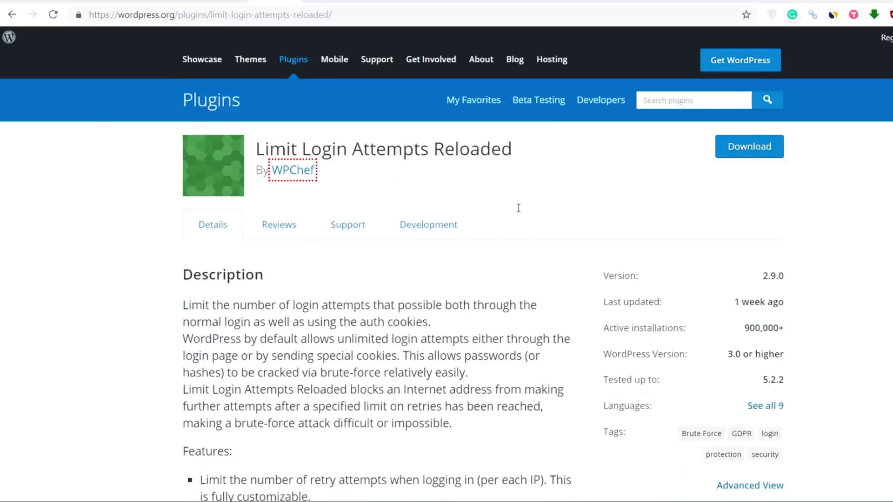
Open the blog's WordPress admin login page in a new incognito window
key("ctrl+shift+n")
type("ankur")
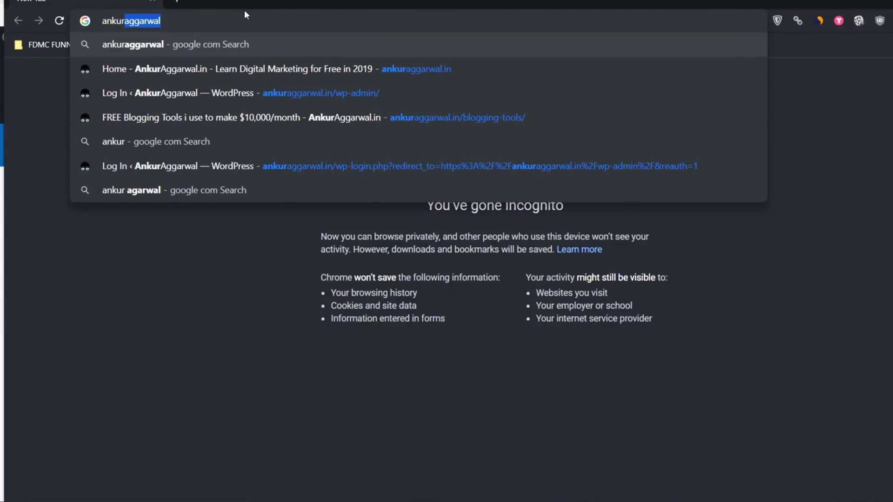
key("Down")
key("Down")
key("Return")
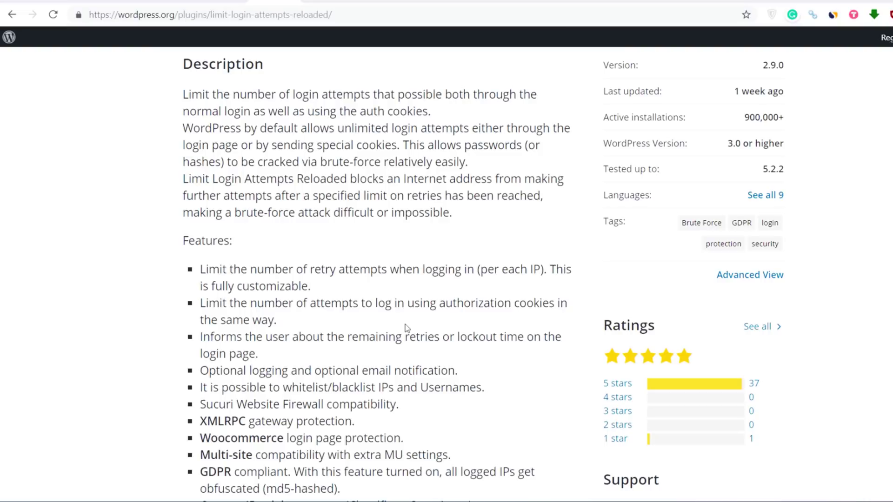
Review the Limit Login Attempts Reloaded page again, from its login retry features to the screenshot of the login error
scroll(405, 323, "down", 3)
scroll(405, 324, "up", 5)
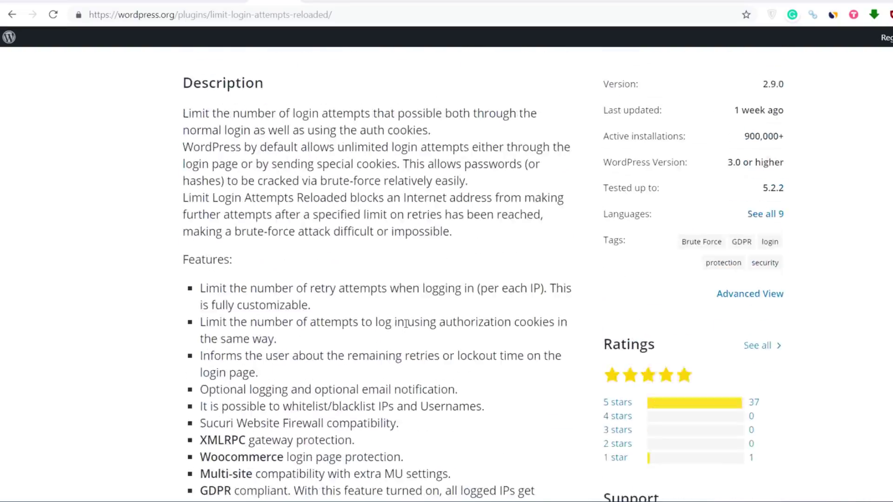
scroll(406, 323, "up", 3)
scroll(405, 323, "down", 5)
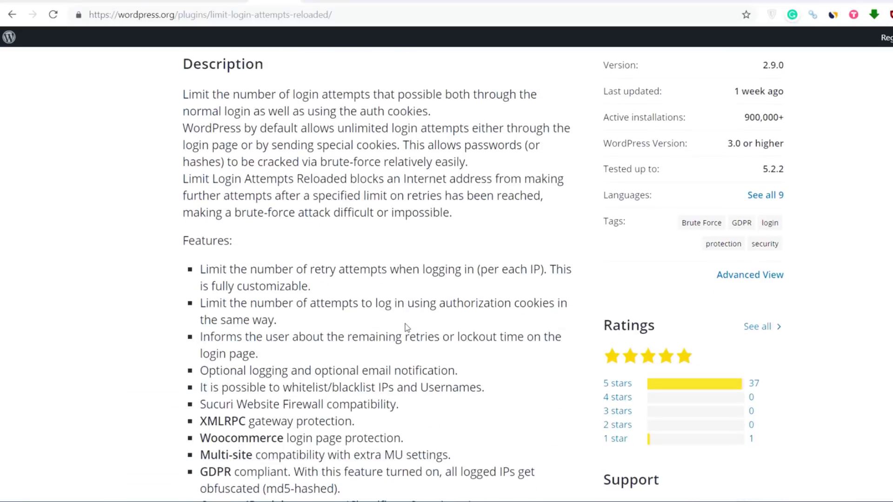
scroll(406, 323, "down", 10)
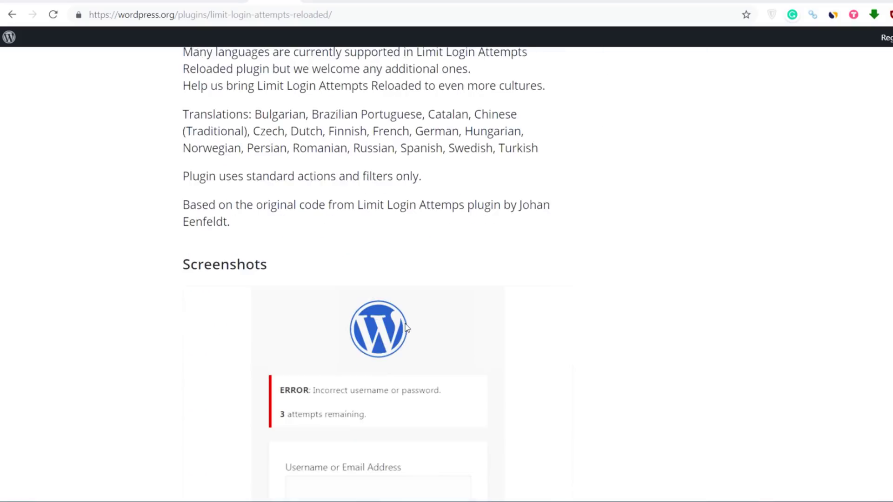
scroll(405, 324, "up", 10)
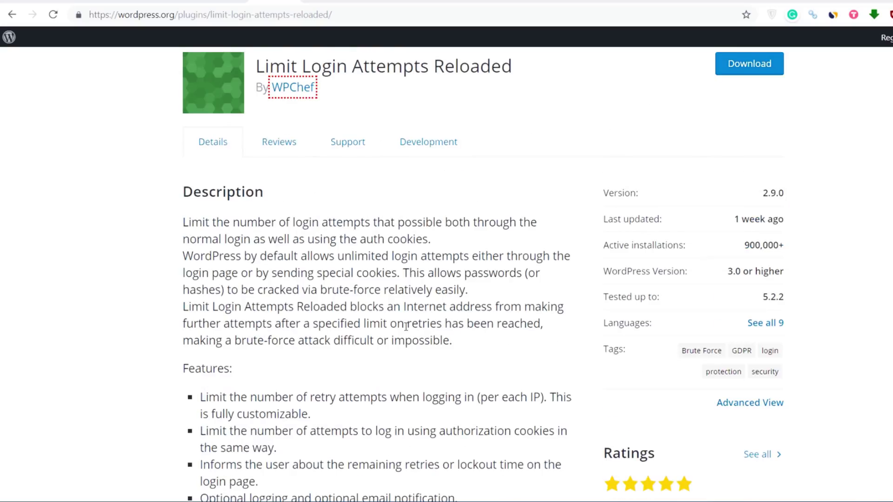
scroll(405, 326, "up", 3)
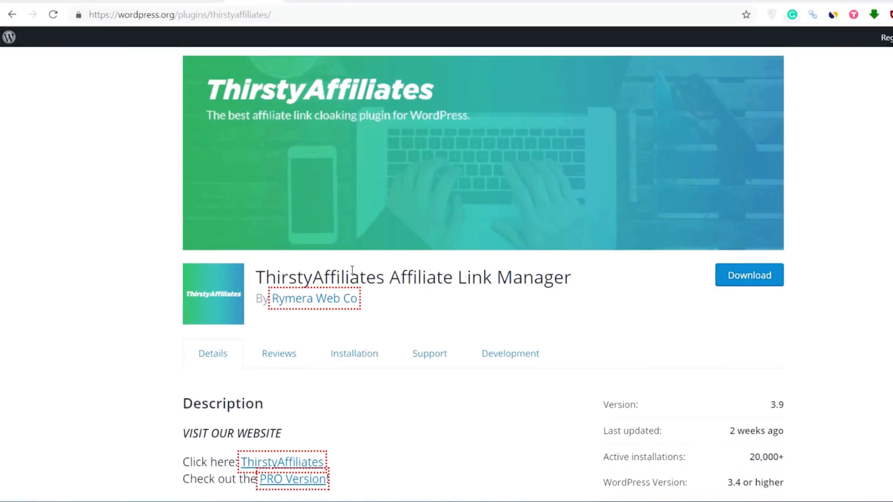
Examine the ThirstyAffiliates Affiliate Link Manager plugin page, covering its header, description and free version introduction
scroll(352, 271, "down", 5)
scroll(352, 271, "up", 5)
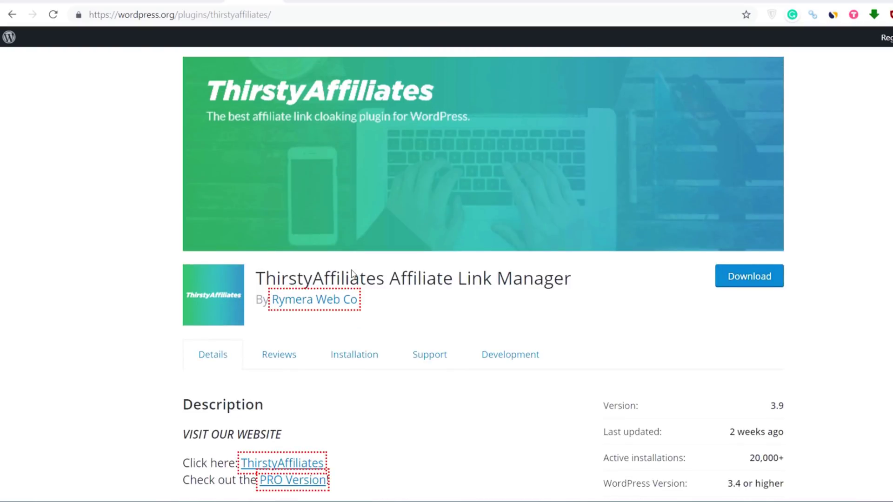
scroll(352, 274, "down", 4)
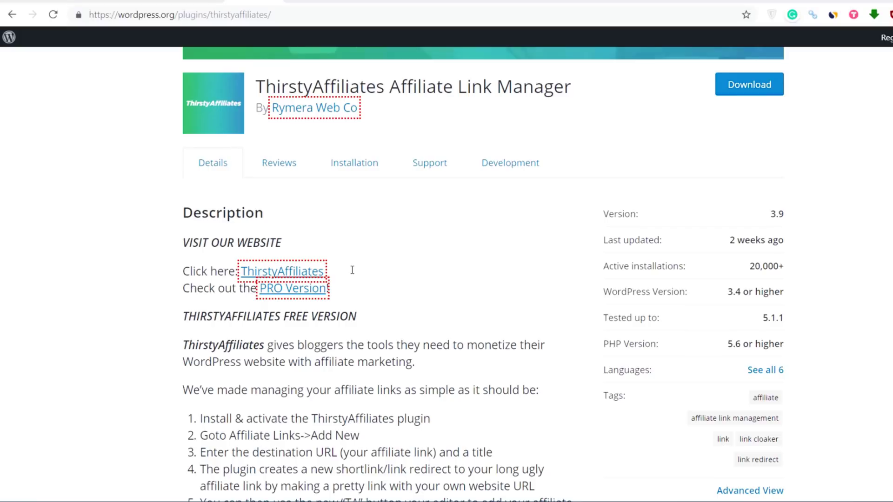
scroll(352, 271, "down", 5)
scroll(377, 259, "up", 8)
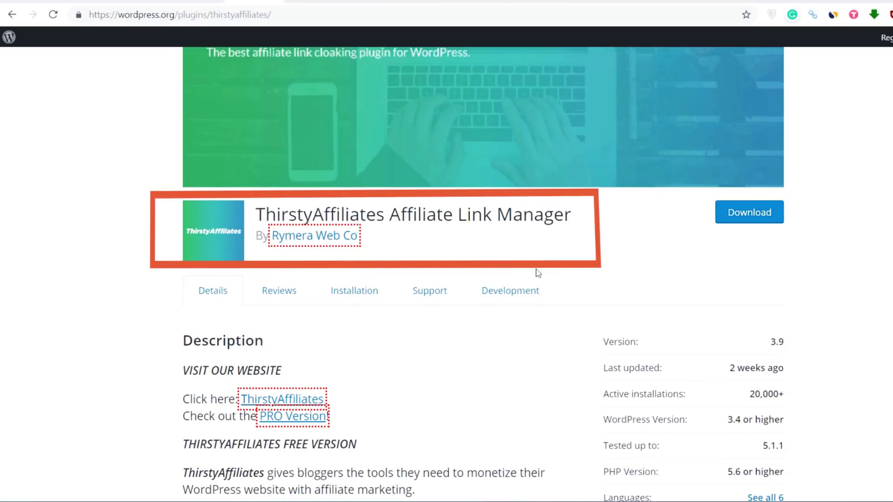
scroll(528, 321, "down", 6)
scroll(372, 313, "up", 3)
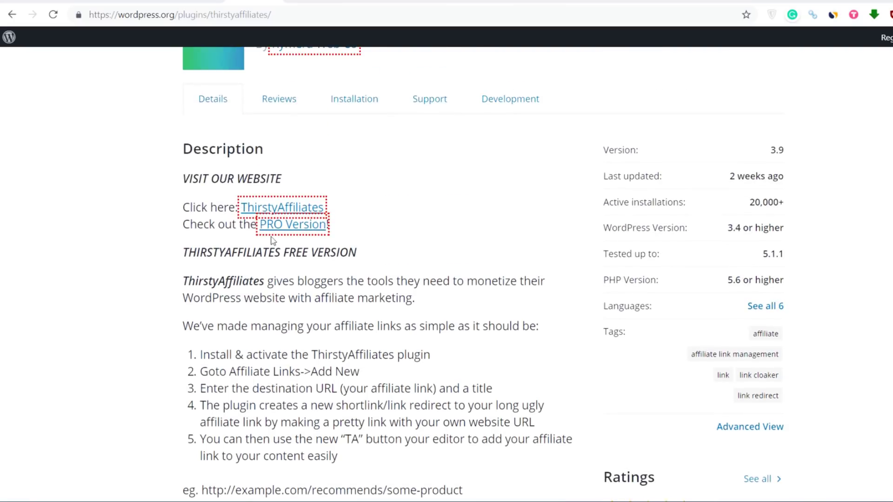
scroll(322, 208, "up", 3)
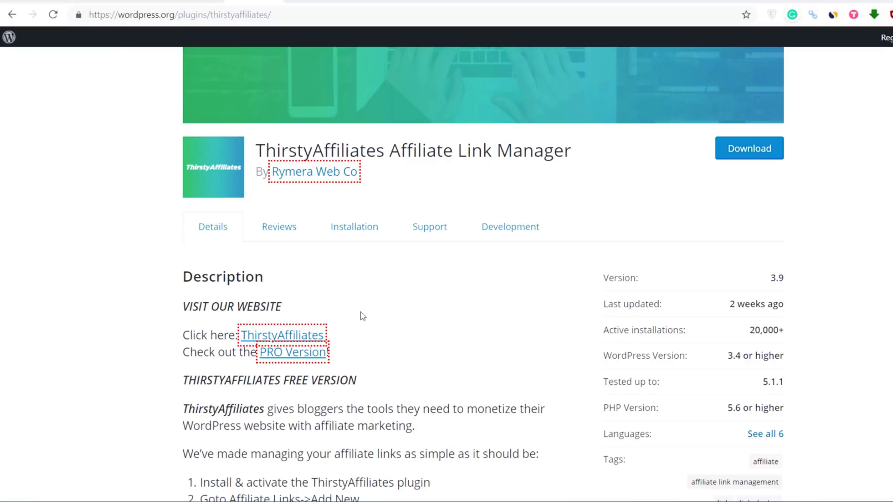
Read the ThirstyAffiliates setup steps and feature sections, from link management and safe redirects to click statistics
scroll(362, 316, "down", 3)
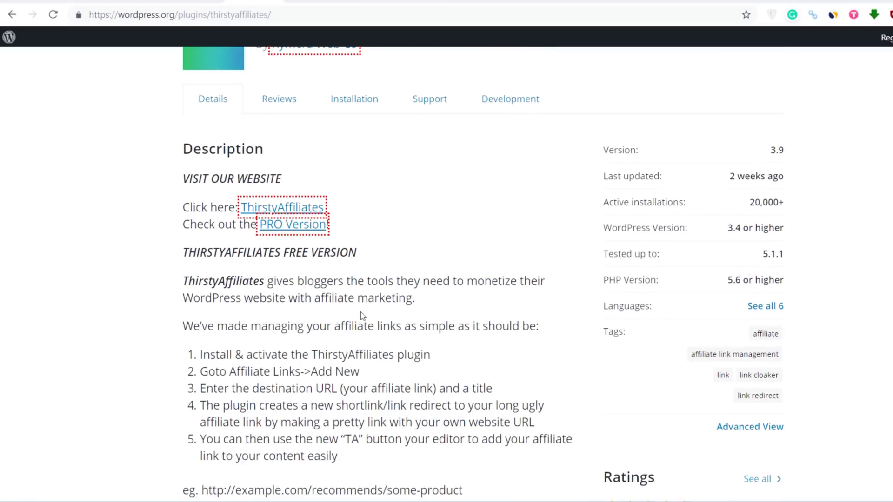
scroll(362, 316, "down", 4)
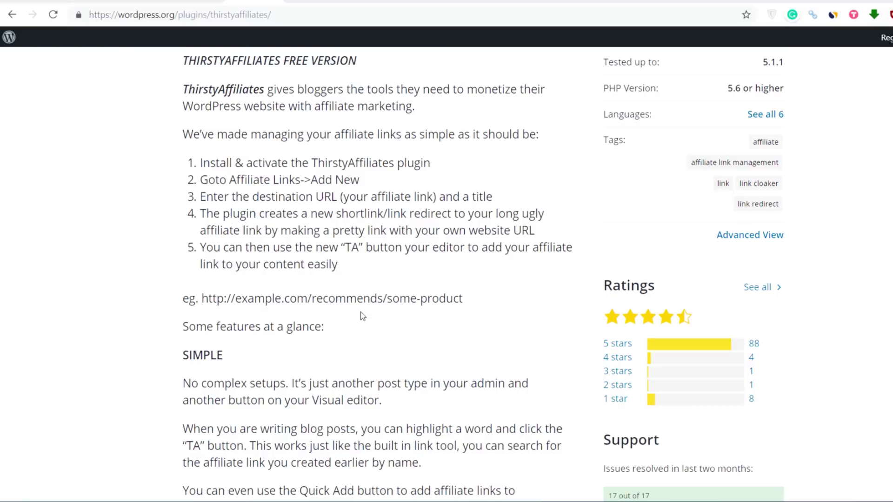
scroll(362, 316, "down", 4)
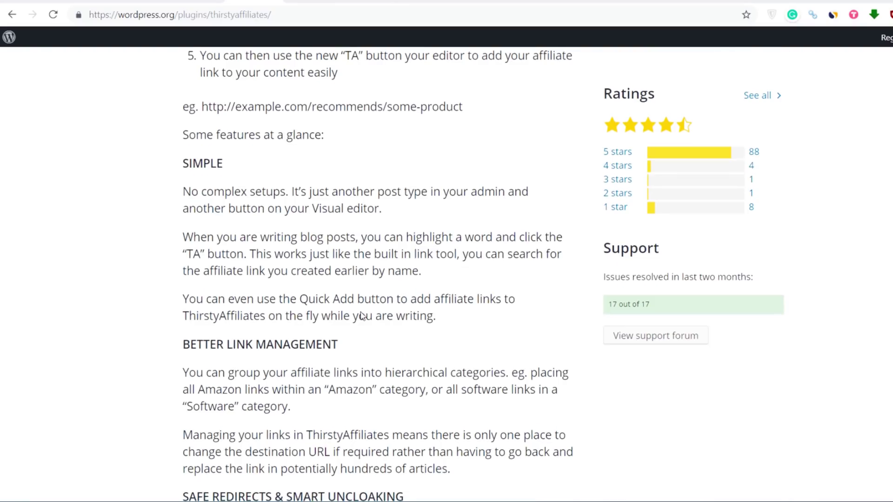
scroll(362, 317, "down", 4)
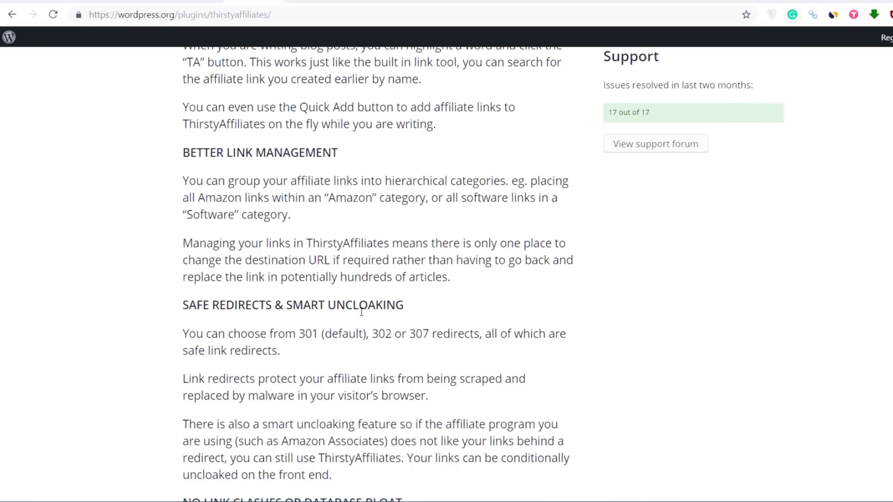
scroll(361, 313, "down", 3)
scroll(362, 312, "down", 4)
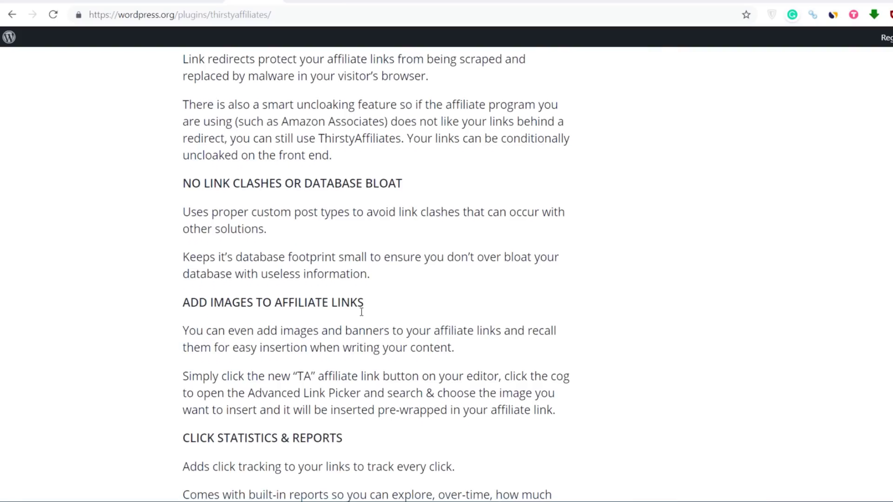
scroll(361, 312, "up", 18)
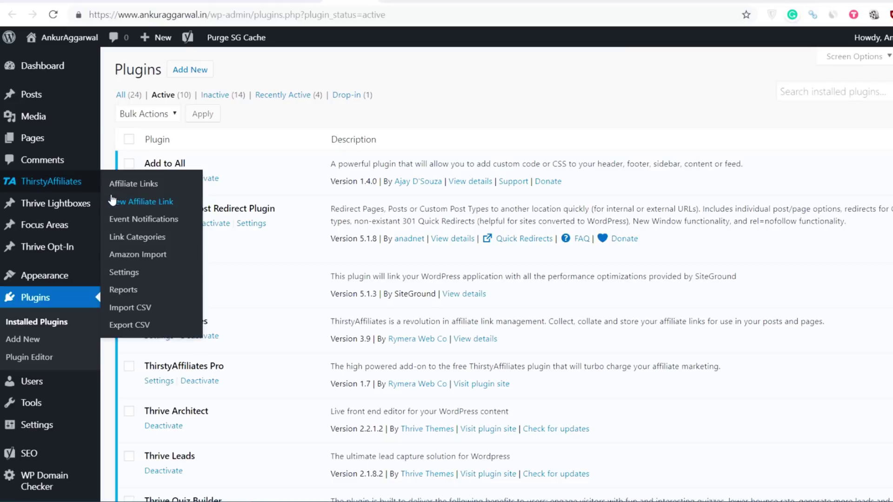
Open the ThirstyAffiliates Affiliate Links list from the WordPress admin
right_click(129, 183)
key("Escape")
left_click(130, 184)
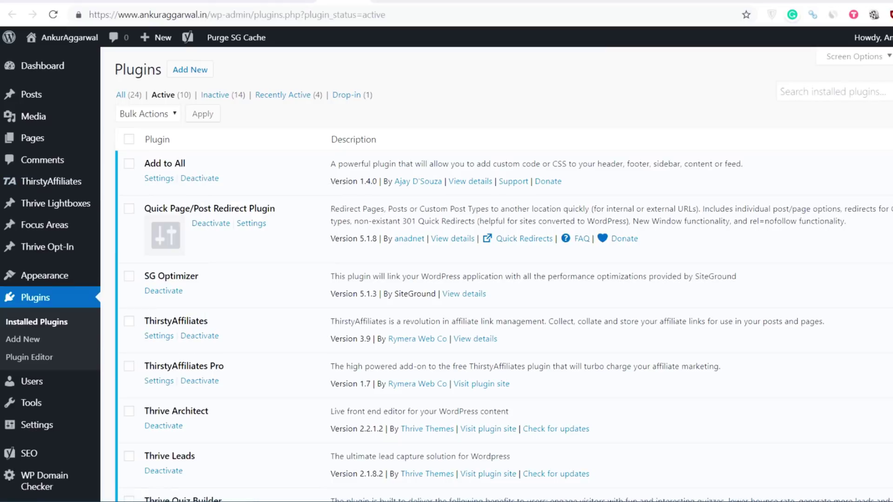